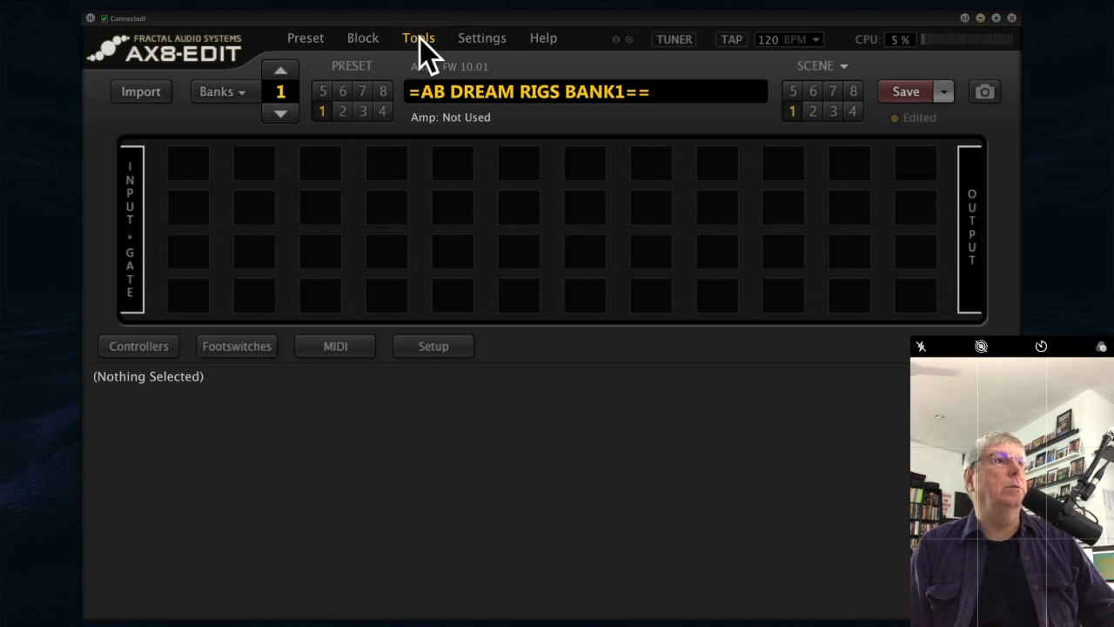
Open the Axe-Manage Cabs tool.
left_click(420, 38)
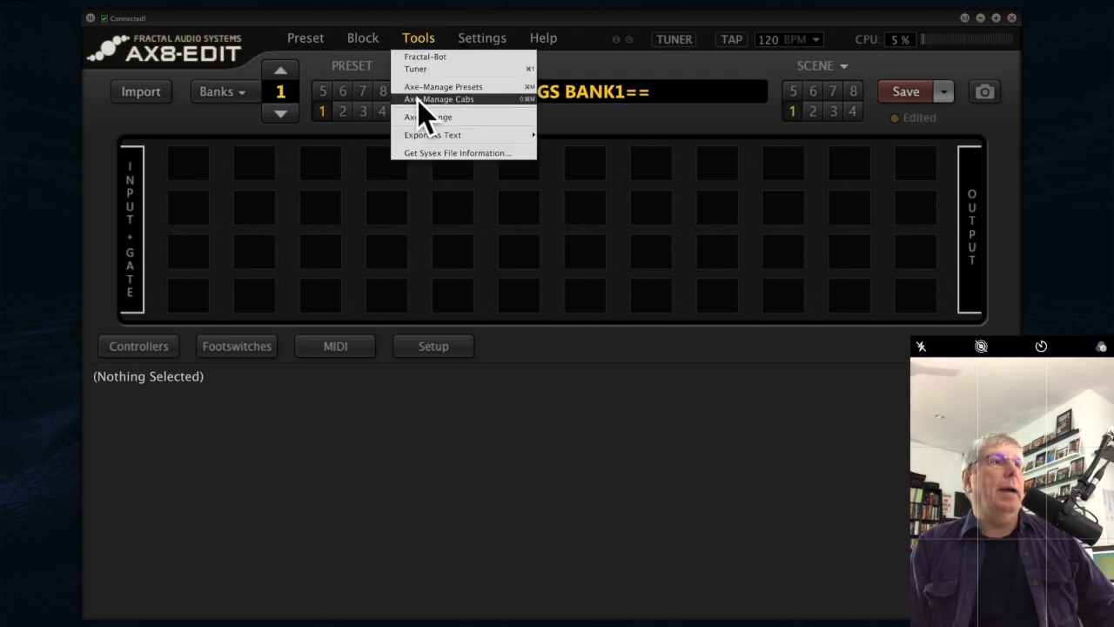
left_click(502, 102)
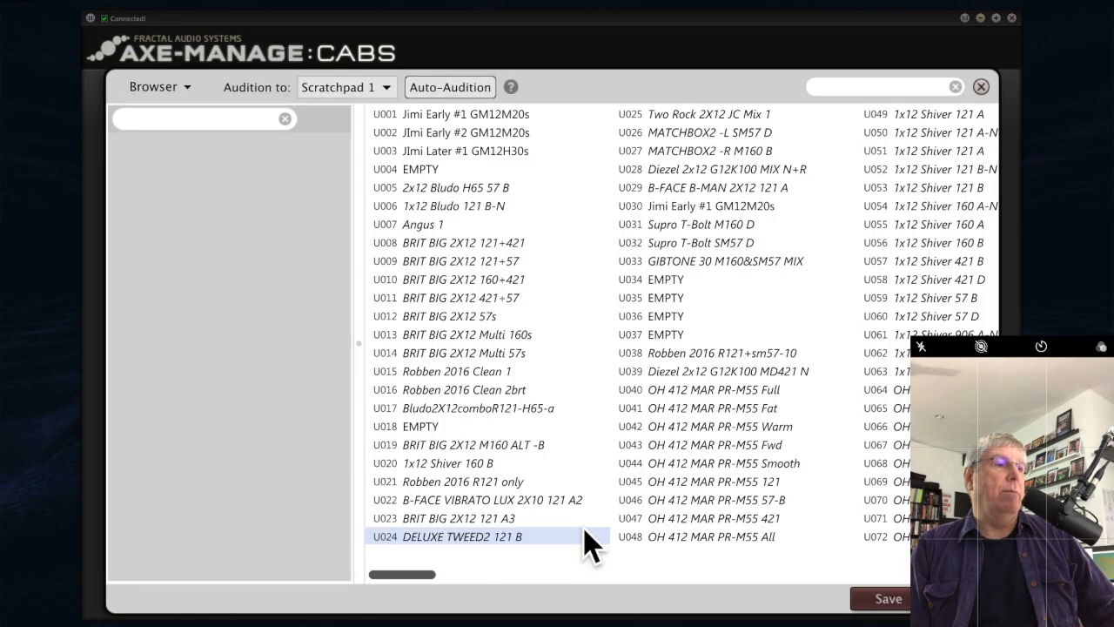
Hide and show the cab browser pane twice.
left_click(160, 89)
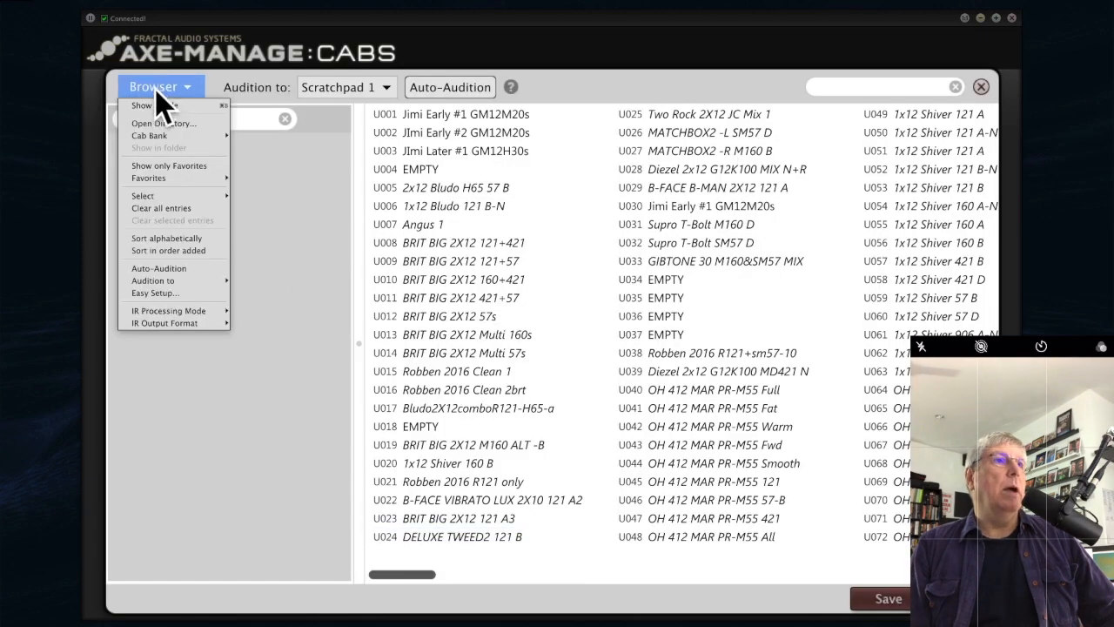
left_click(155, 105)
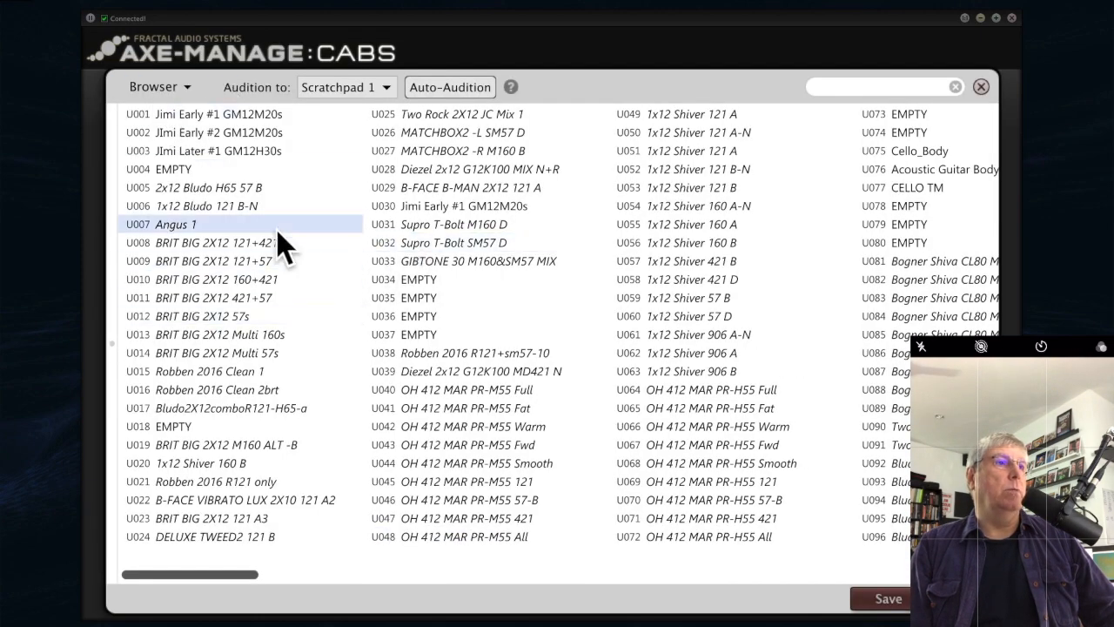
left_click_drag(237, 588, 202, 581)
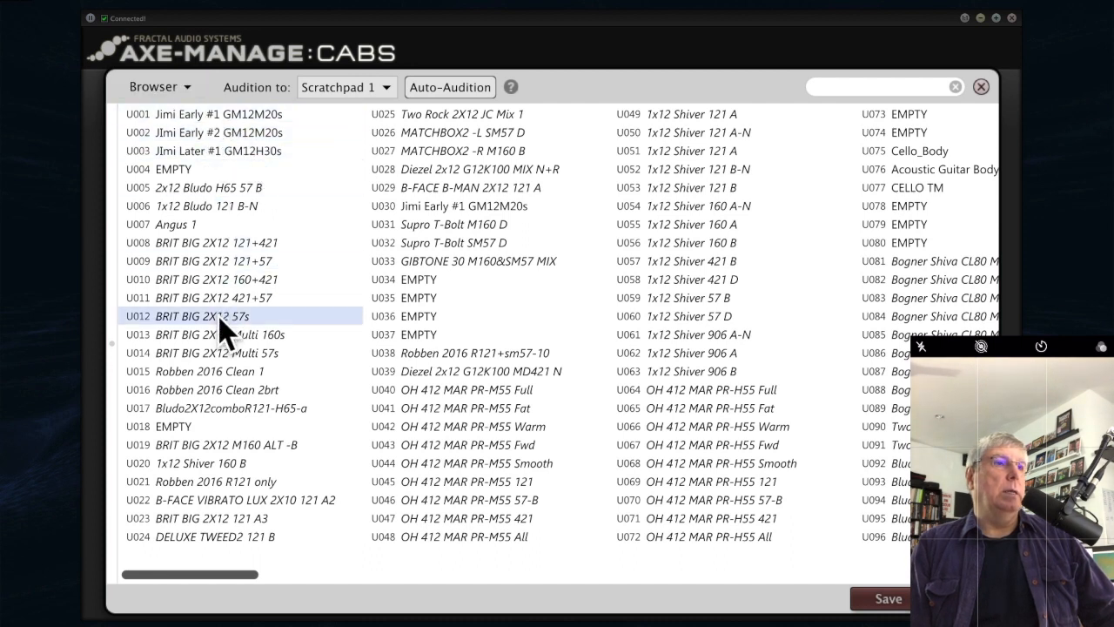
left_click(164, 91)
left_click(168, 105)
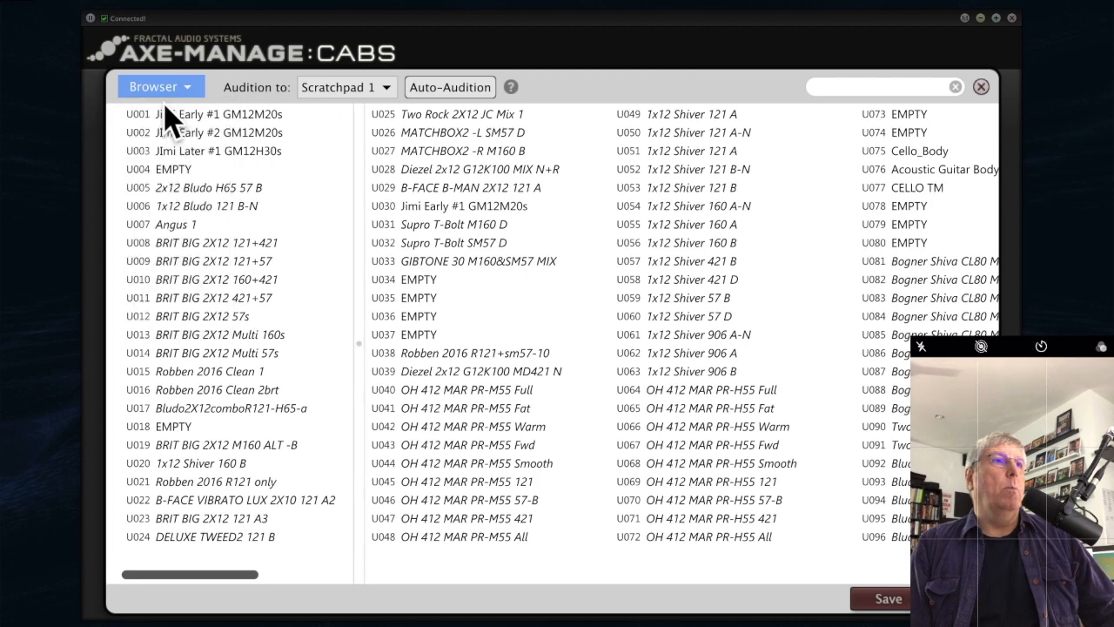
left_click(166, 90)
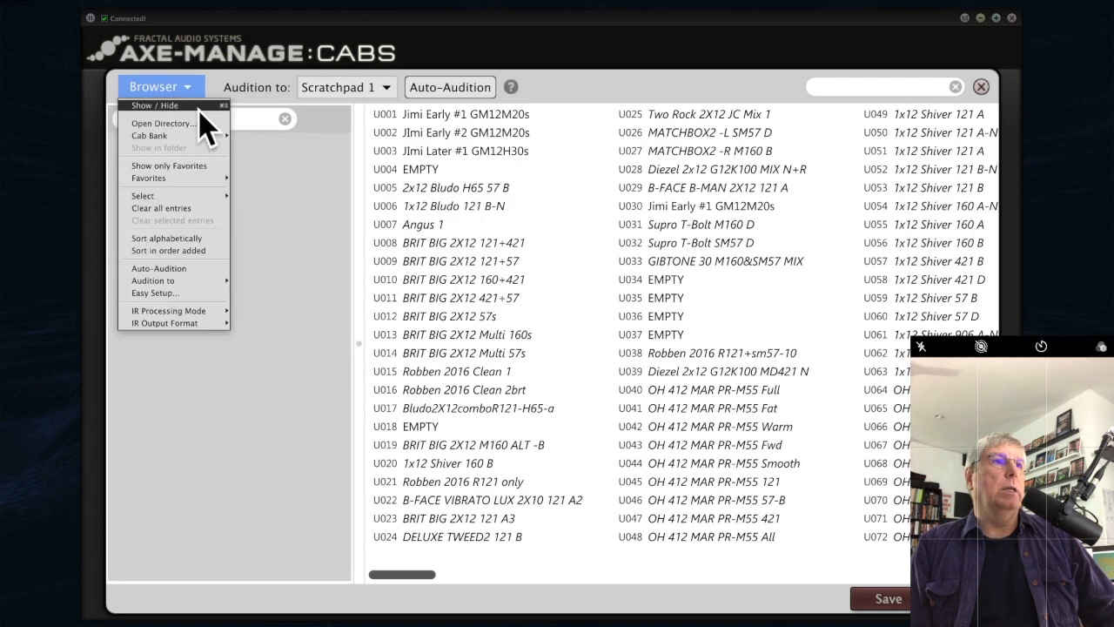
left_click(201, 106)
left_click(162, 91)
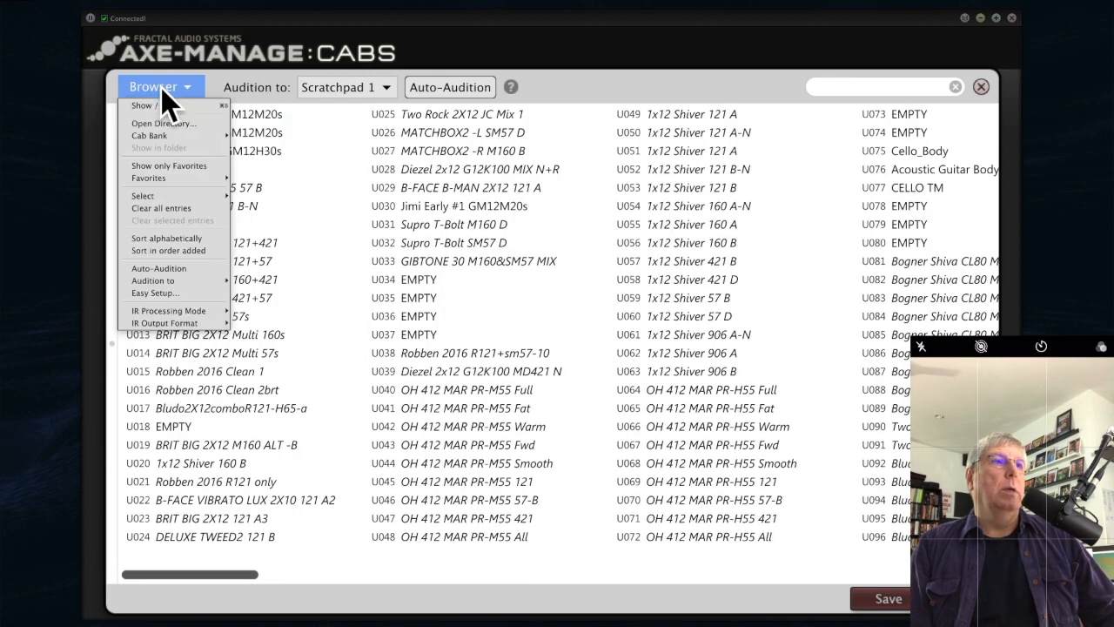
left_click(179, 105)
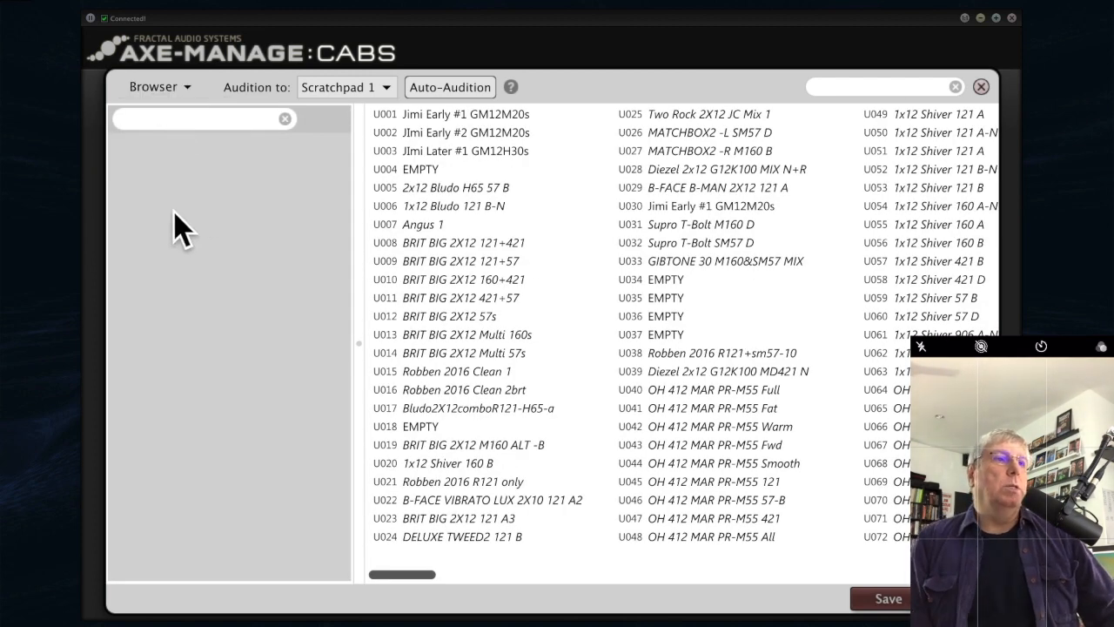
left_click(155, 89)
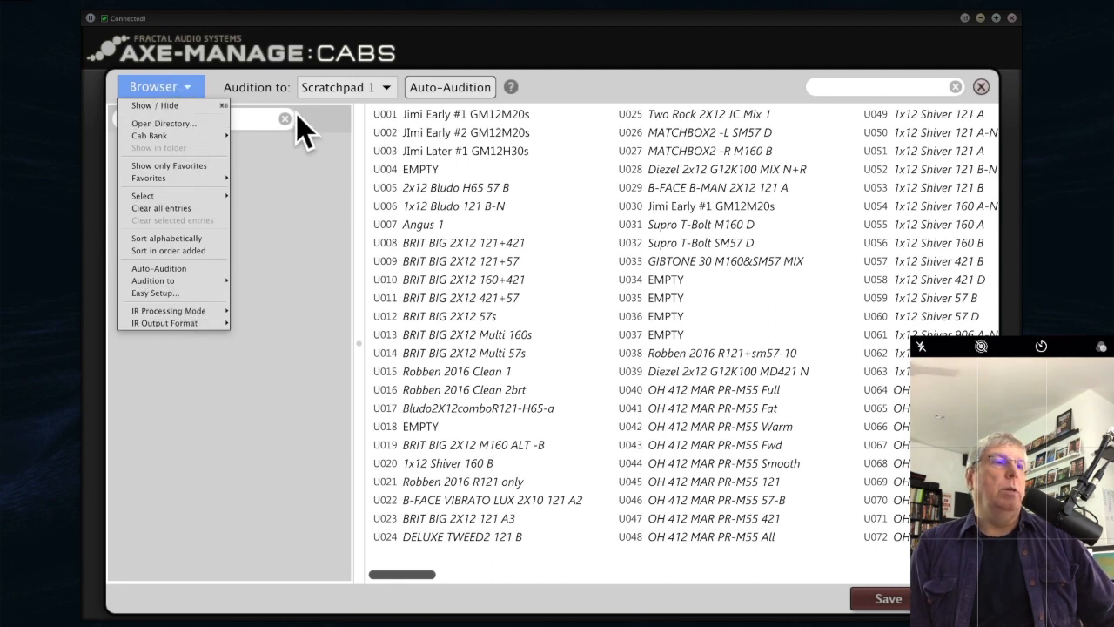
left_click(566, 104)
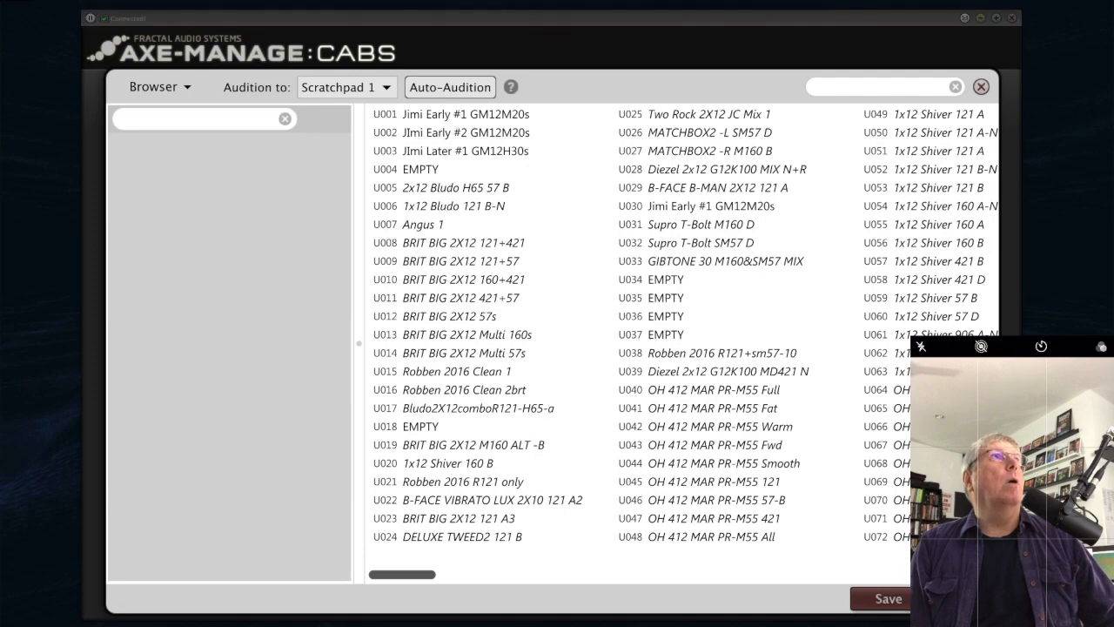
Load the cab files U020_1x12 Shiver 160 B.syx through U033_GIBTONE 30 M160&SM57 MIX.syx from the INSTALL FIRST folder into the cab browser.
left_click_drag(418, 0, 592, 80)
left_click(531, 137)
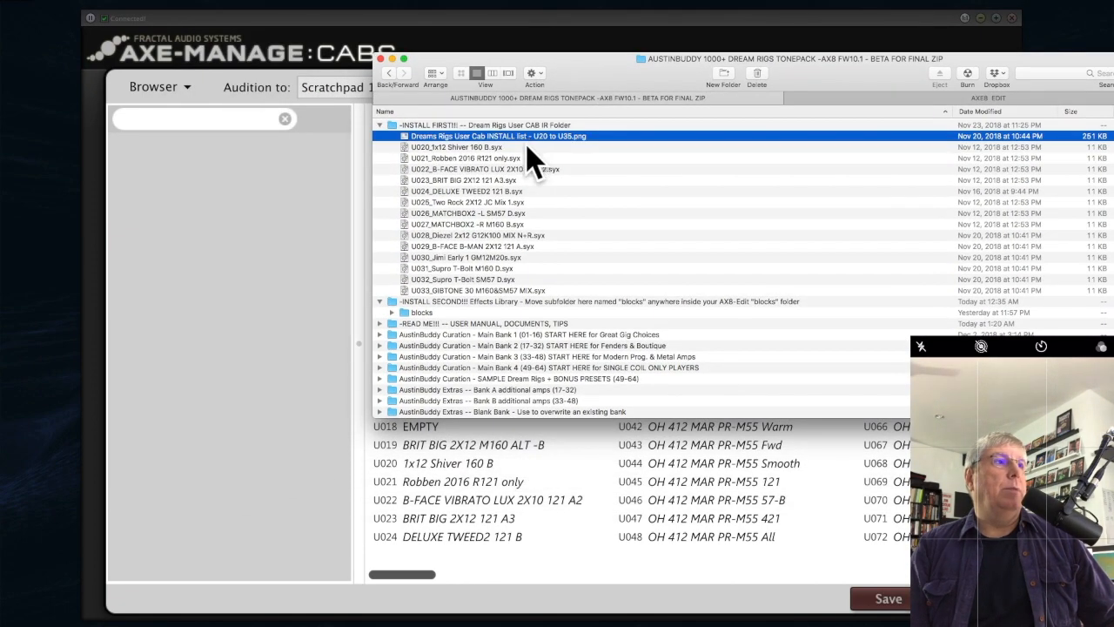
left_click(522, 146)
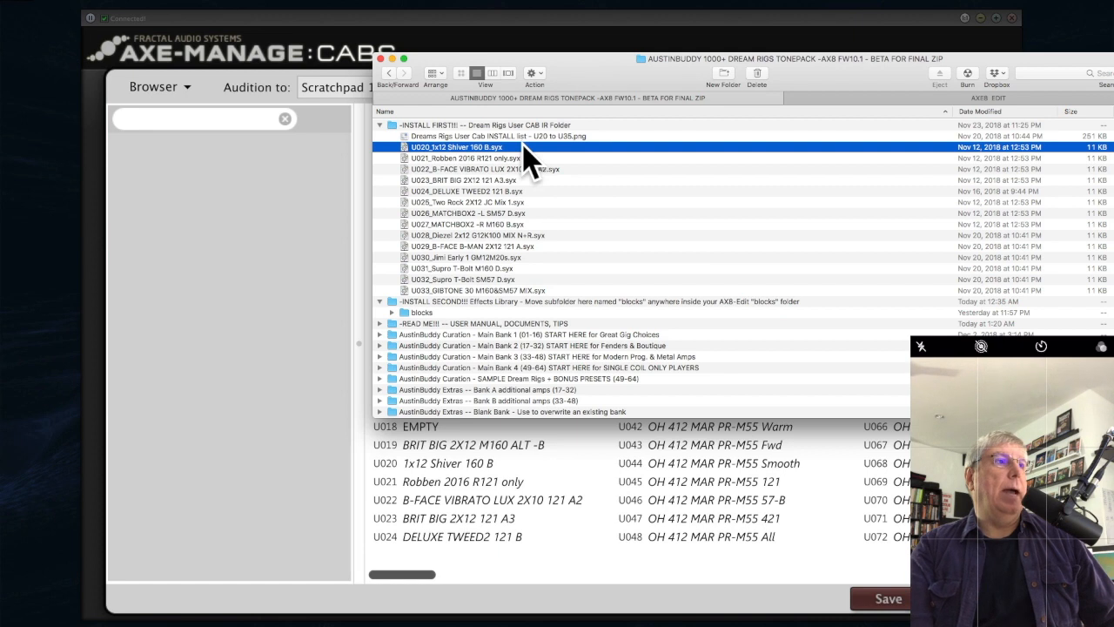
left_click(550, 291, "shift")
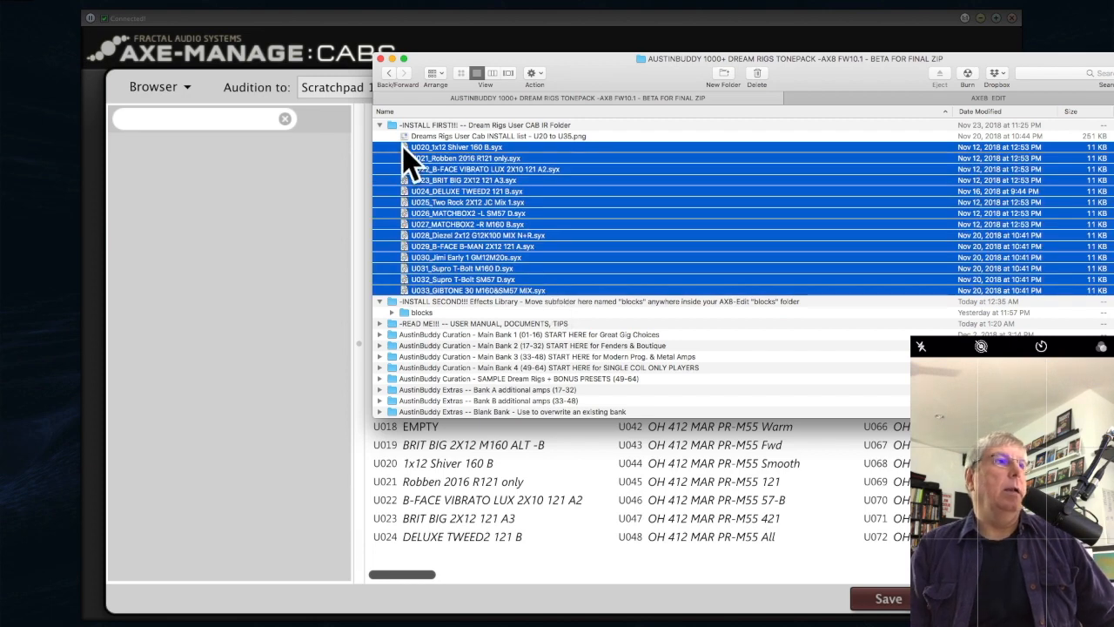
left_click_drag(404, 146, 178, 192)
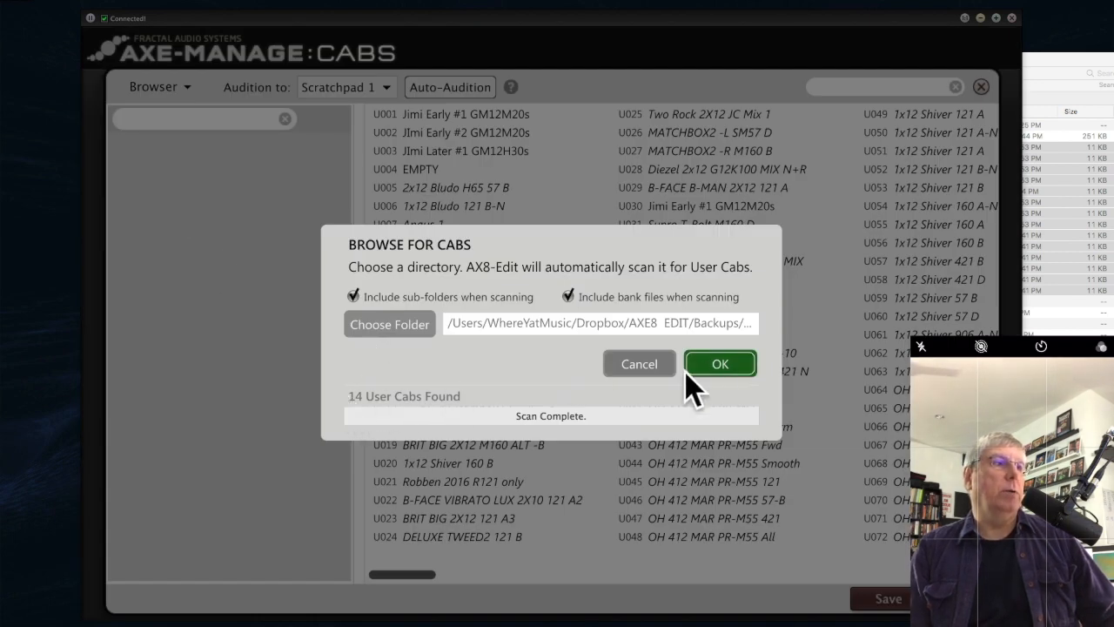
left_click(719, 364)
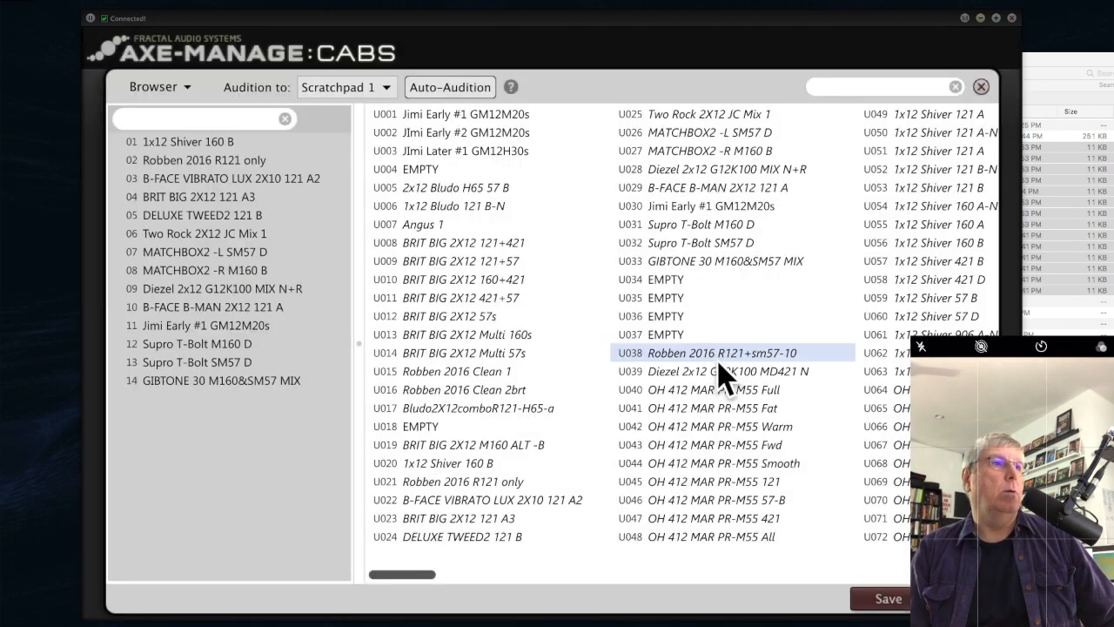
Copy all 14 cabs from the browser into user slots U020 to U033.
left_click(1040, 75)
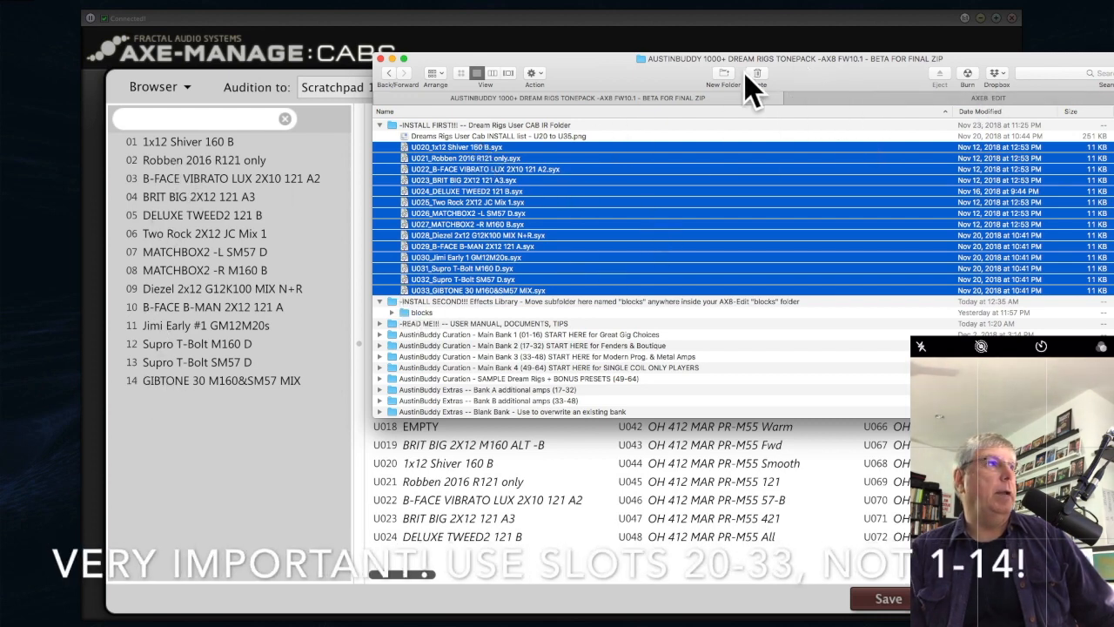
left_click_drag(836, 76, 788, 0)
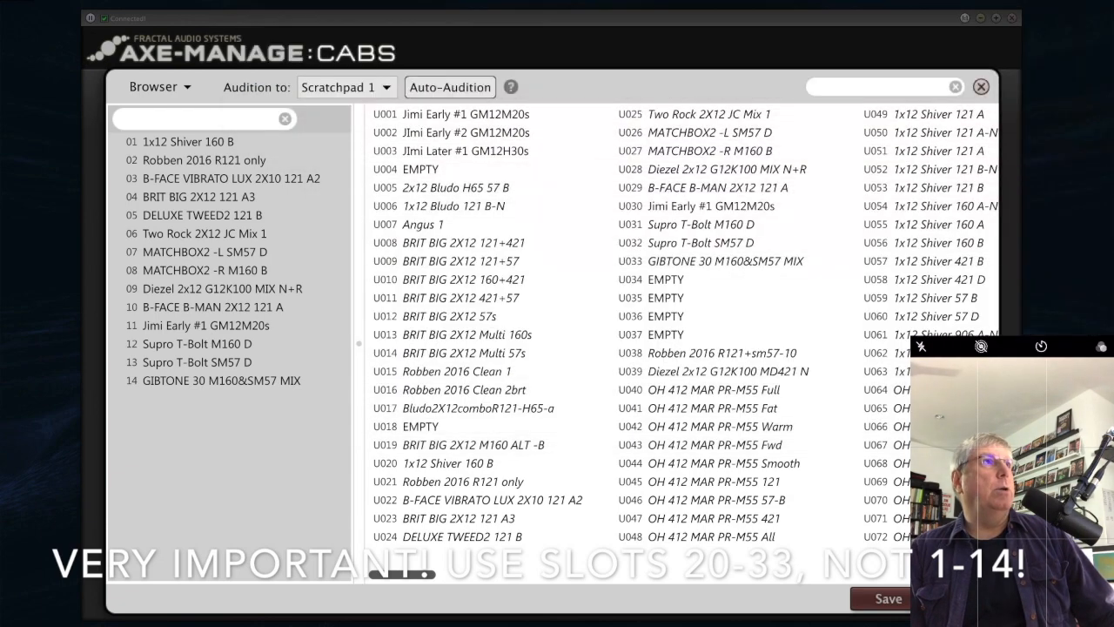
left_click(153, 144)
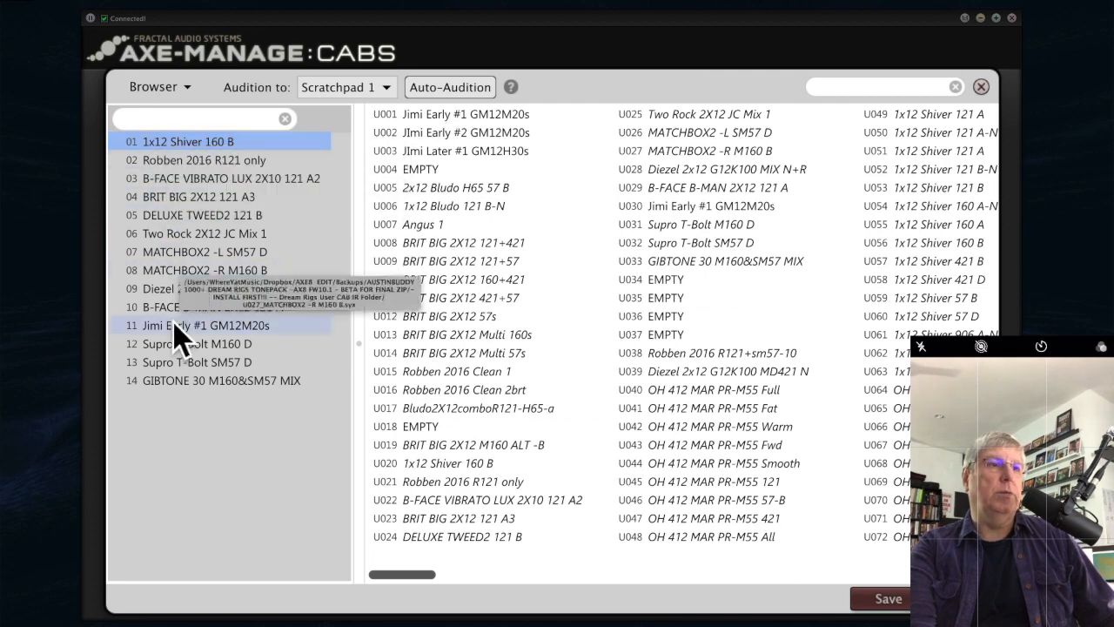
left_click(174, 384, "shift")
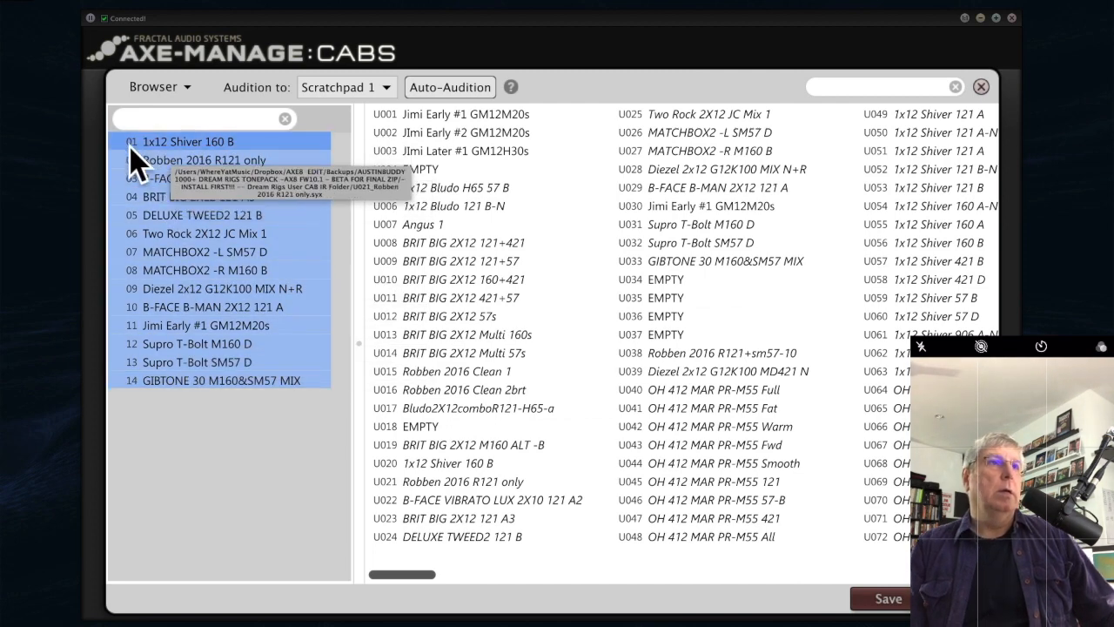
left_click_drag(131, 143, 409, 463)
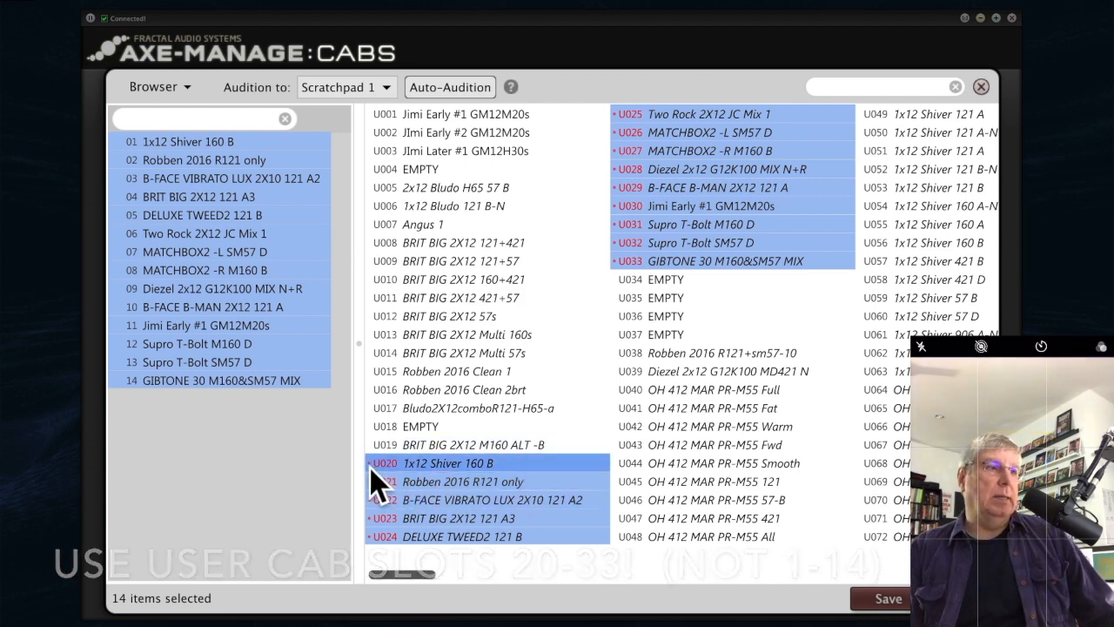
Save the changed user cab slots and clear all entries from the cab browser.
left_click(881, 601)
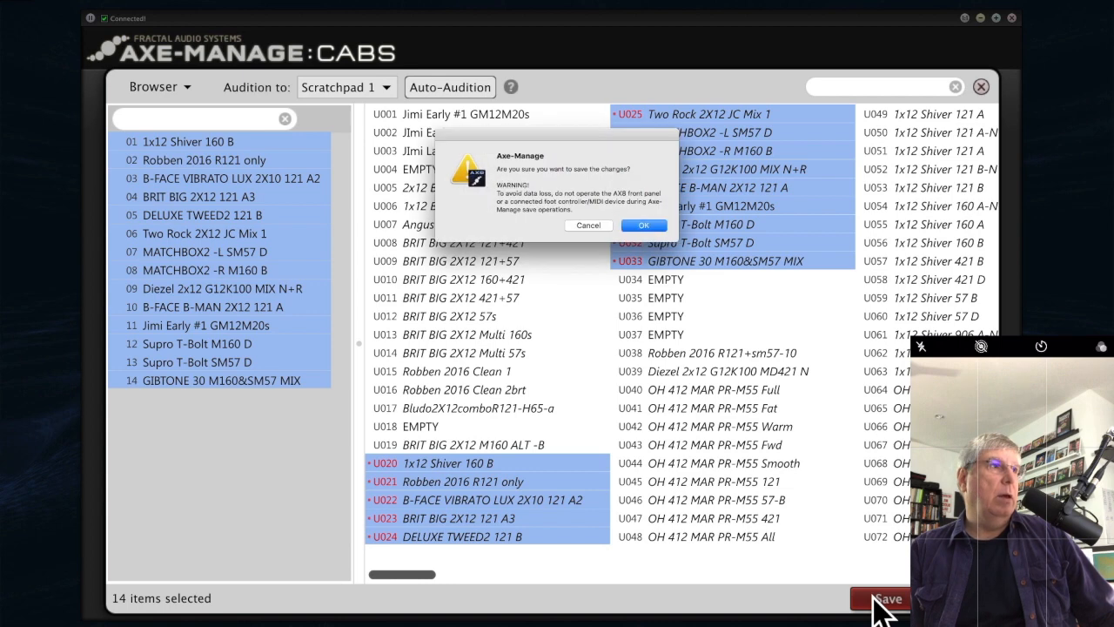
left_click(644, 226)
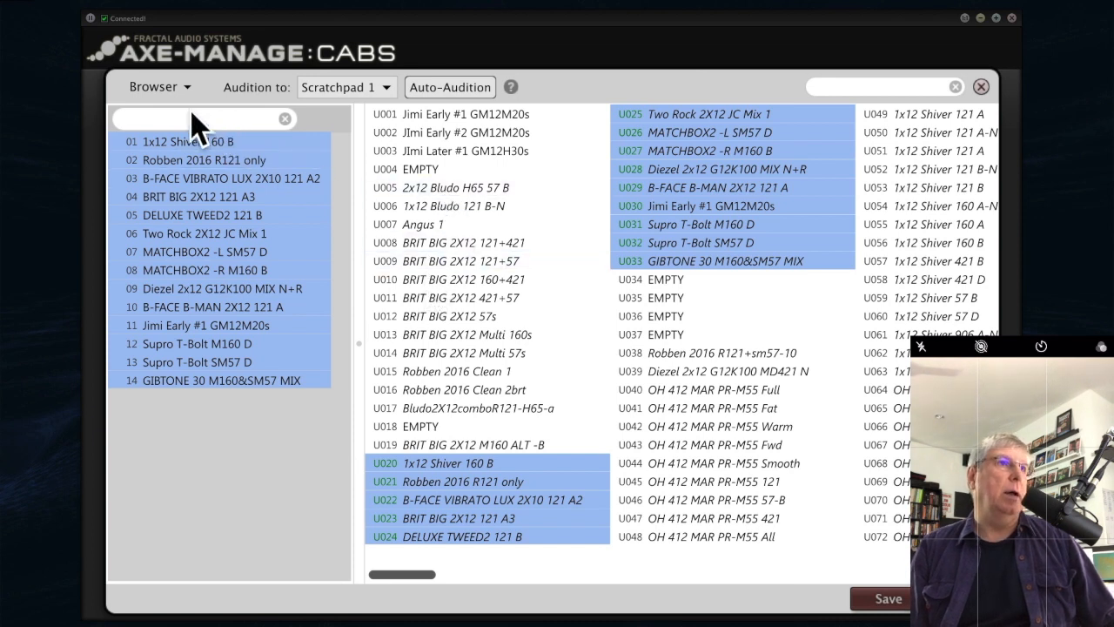
left_click(153, 87)
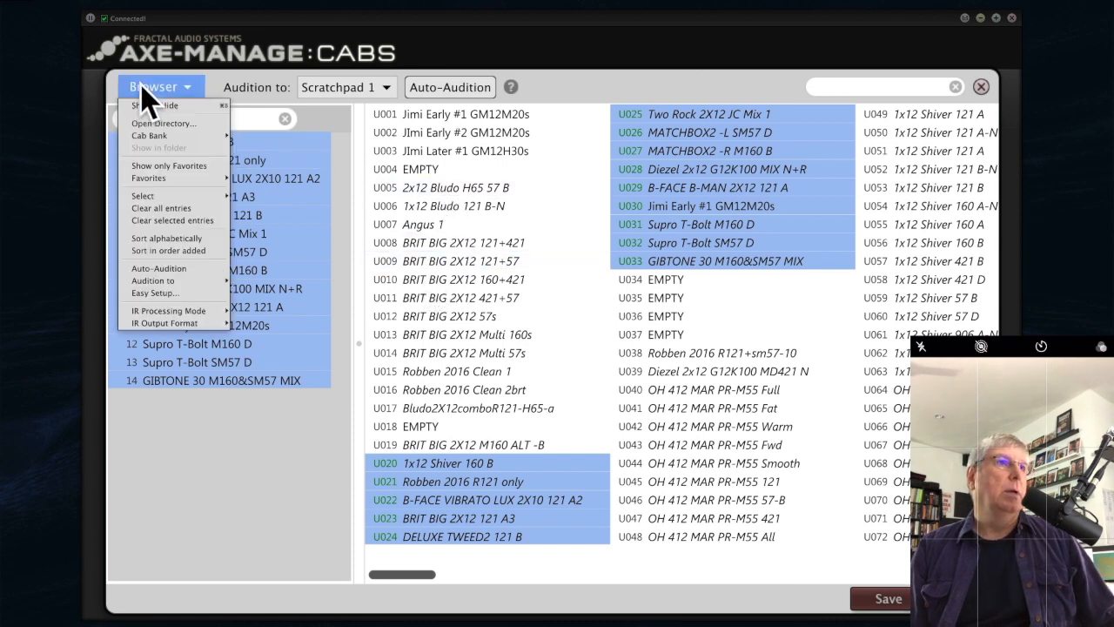
left_click(183, 209)
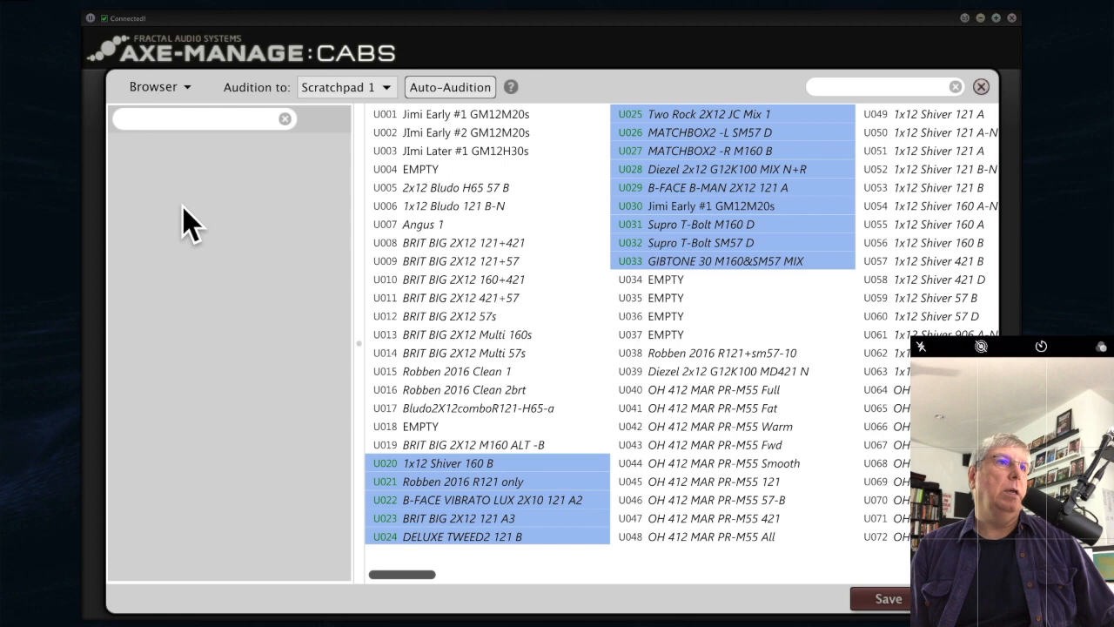
Hide the emptied cab browser pane and show it again.
left_click(156, 88)
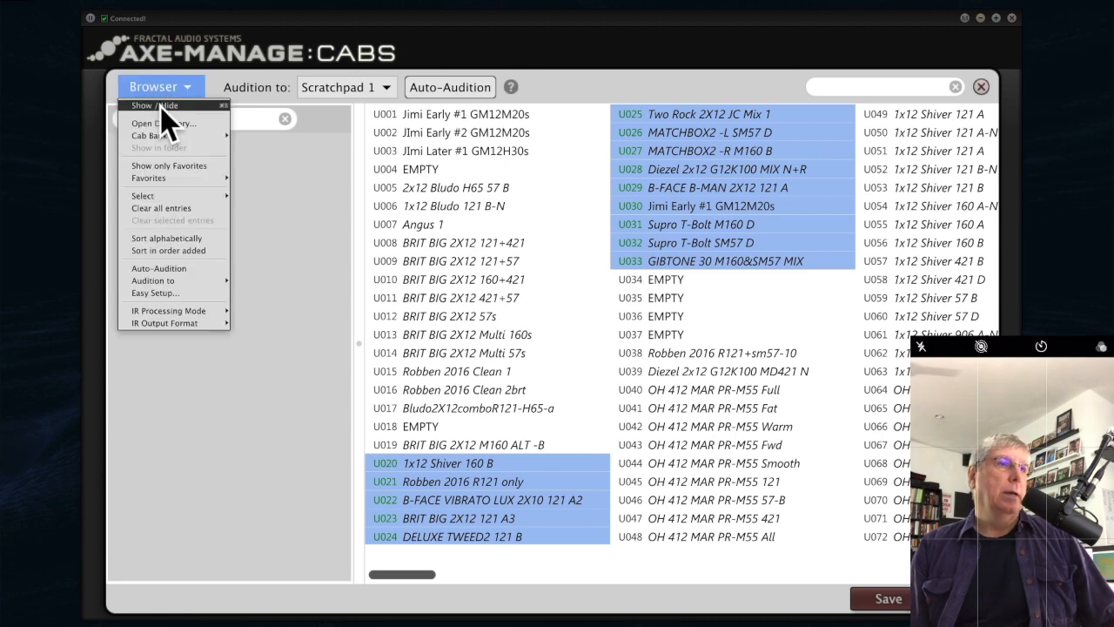
left_click(161, 110)
left_click(150, 89)
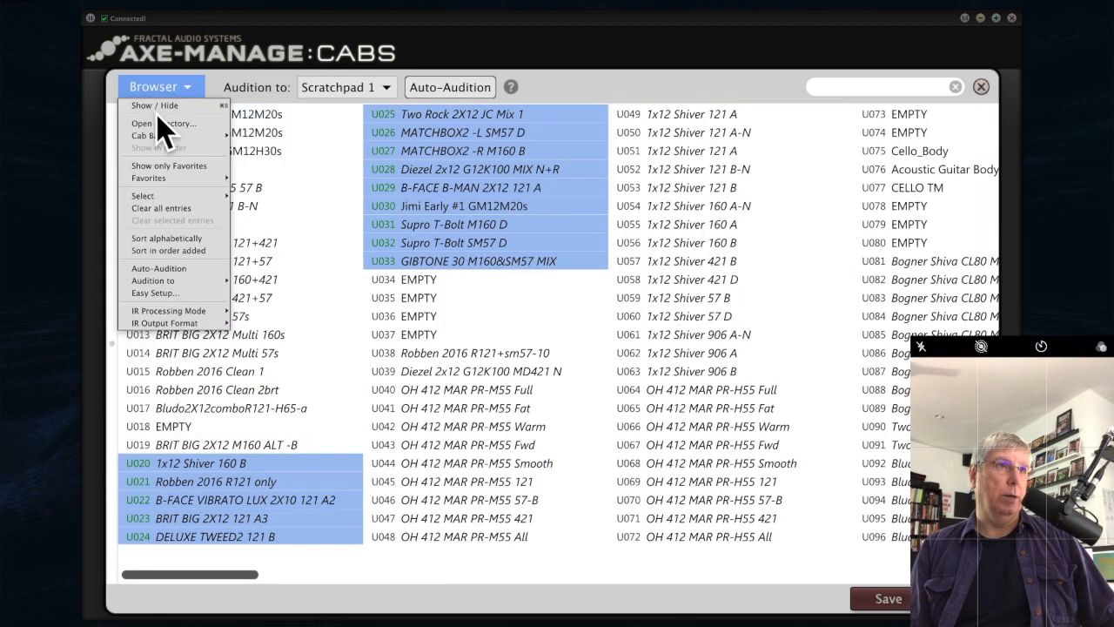
left_click(193, 105)
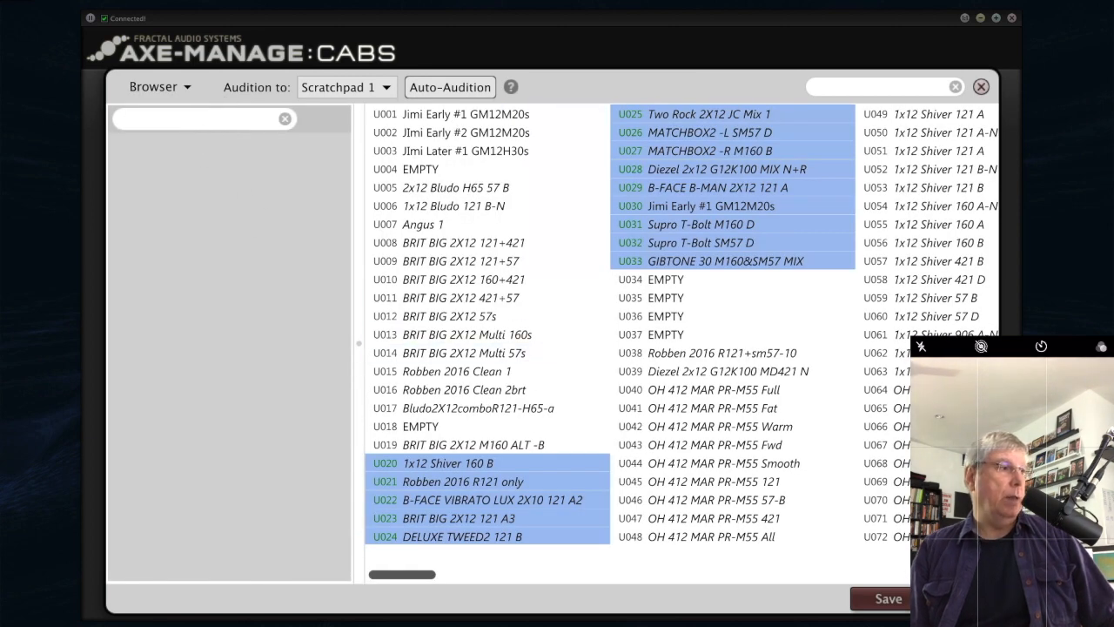
Close the cab manager and load preset 4-1, JTM 45: Clean /y, from Banks 1-16.
left_click(957, 599)
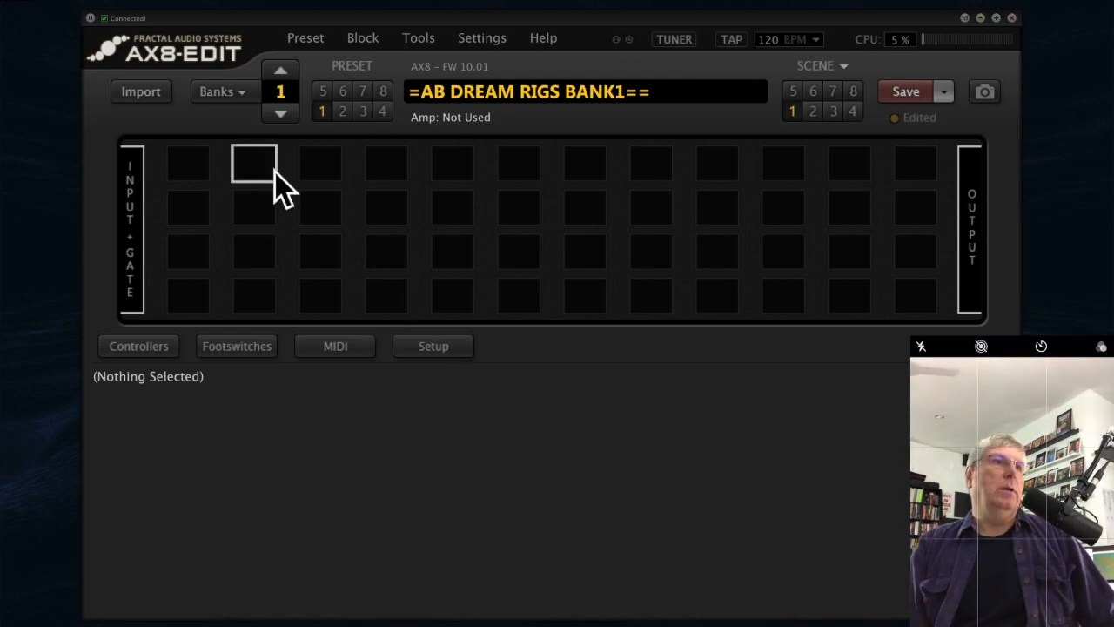
left_click(239, 94)
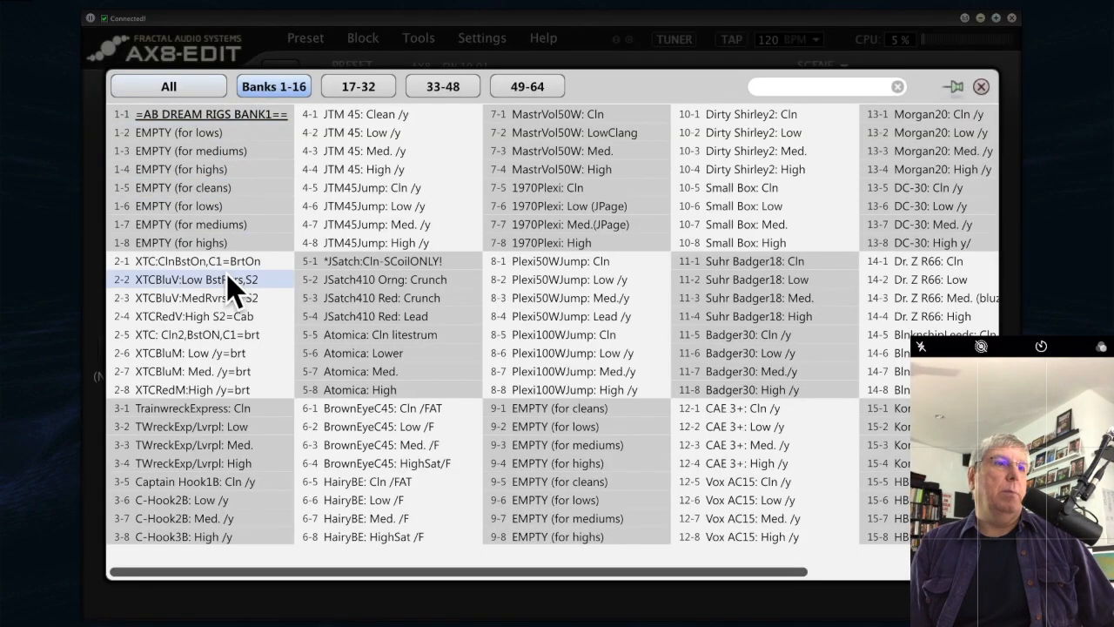
left_click(372, 114)
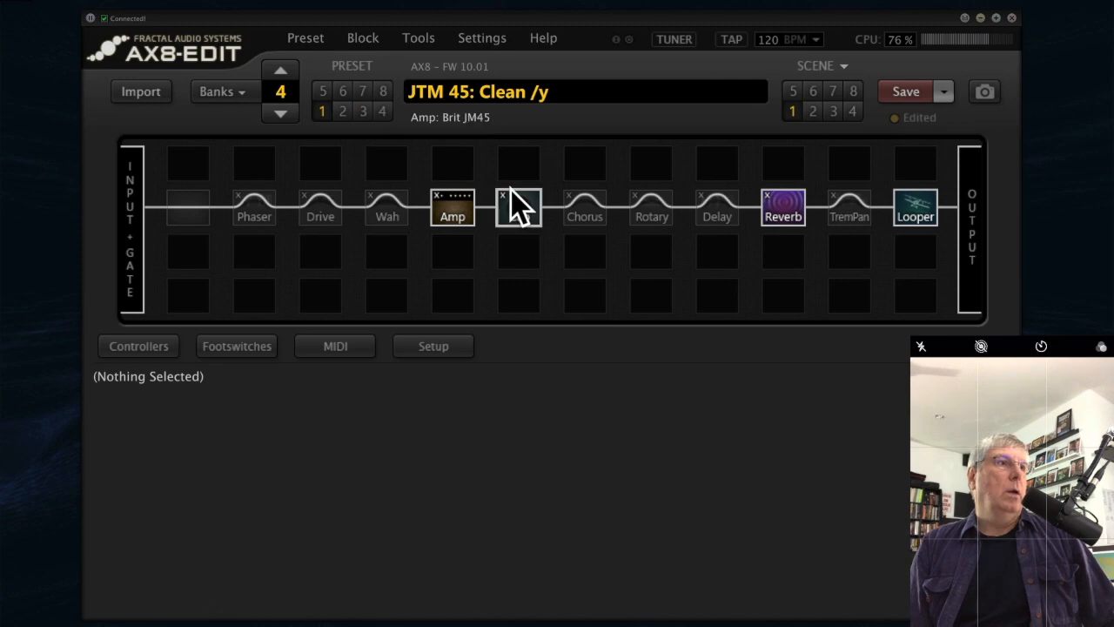
Switch the preset's Cab block to channel Y and view the user cabs available for Cab L.
left_click(524, 204)
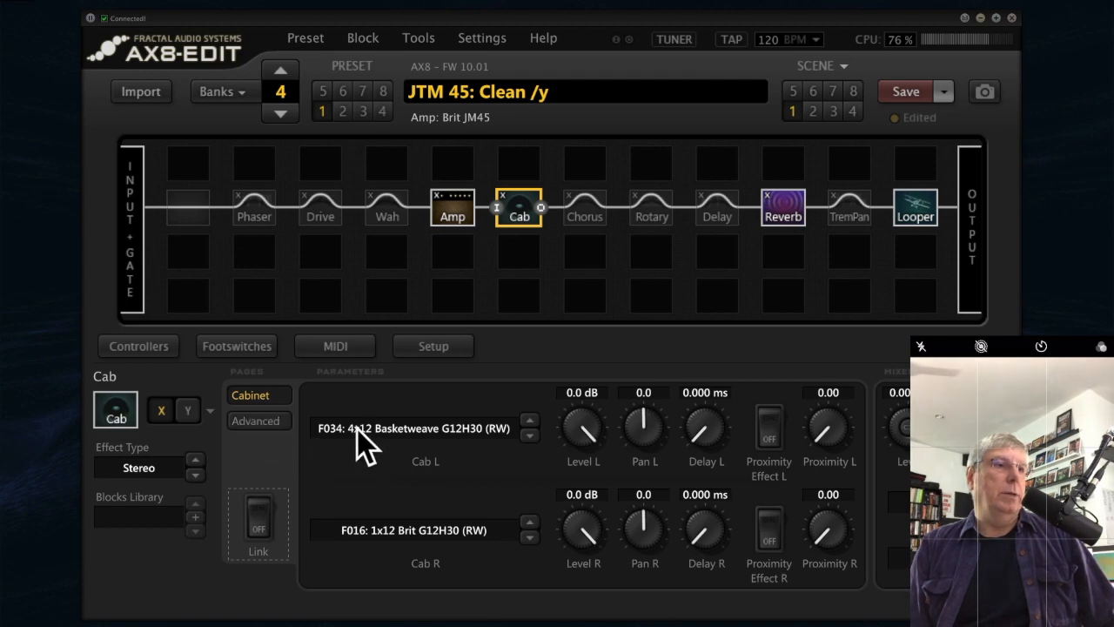
left_click(189, 412)
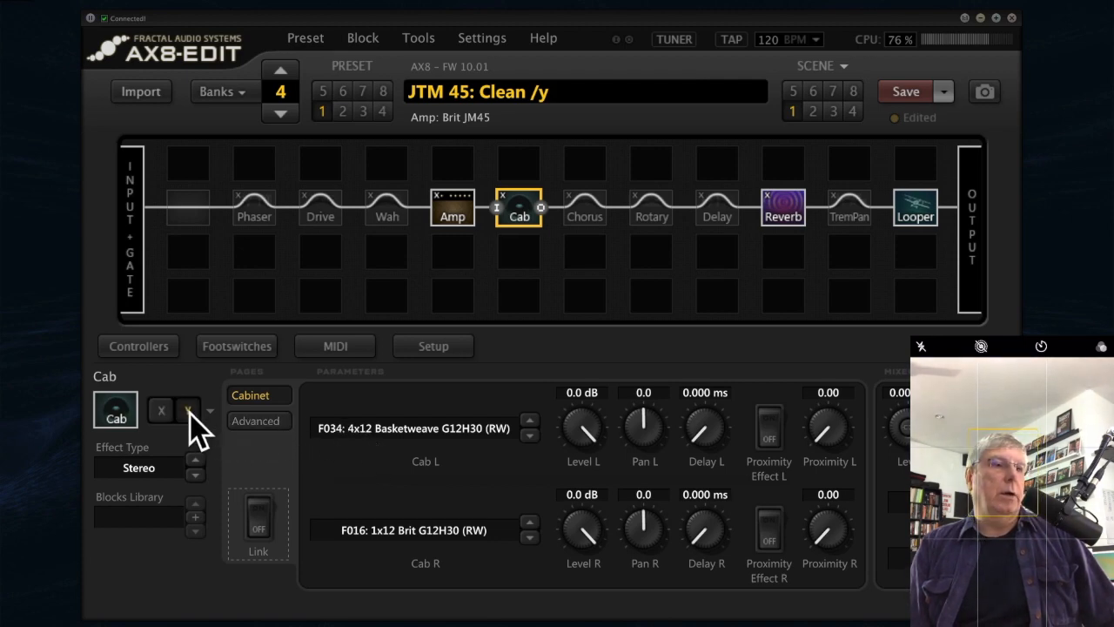
left_click(336, 428)
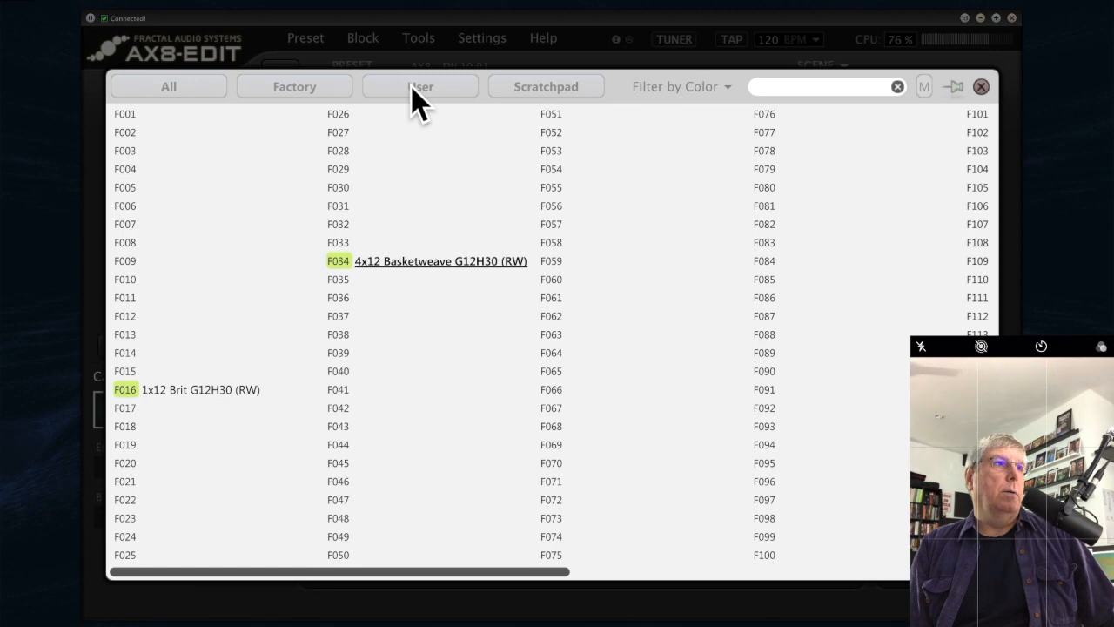
left_click(420, 90)
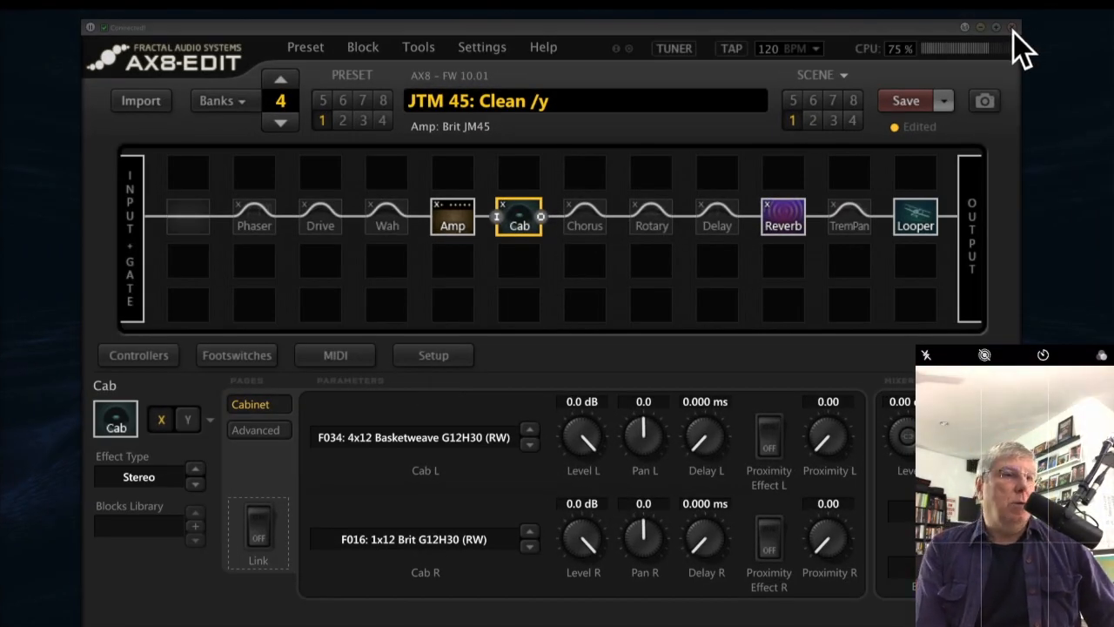
View the Phaser and Delay blocks and look through the Delay block's saved library entries.
left_click(258, 220)
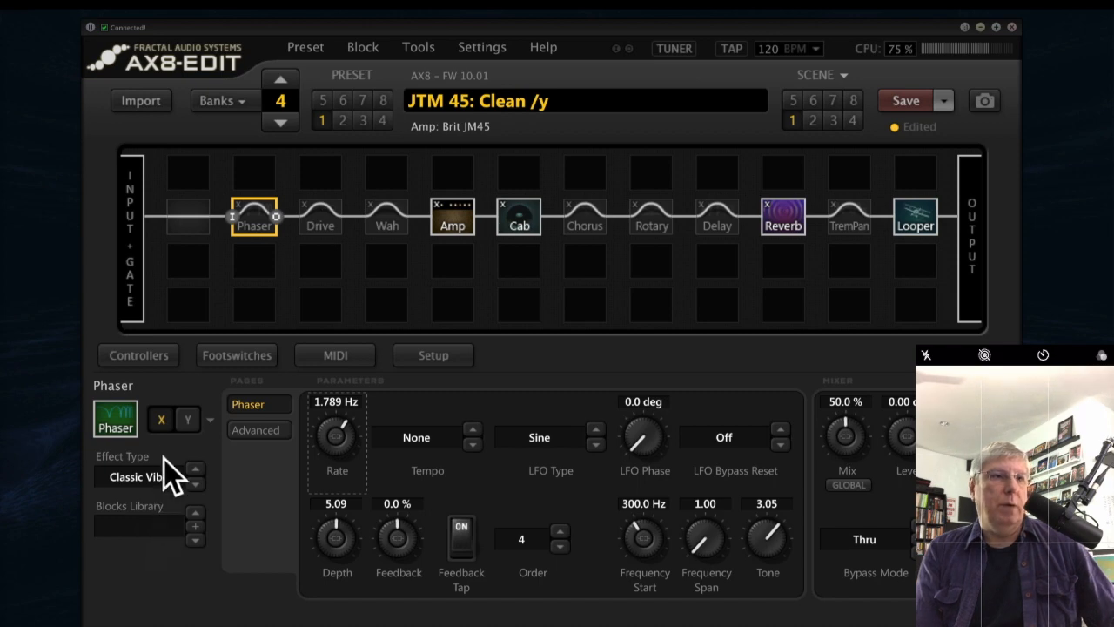
left_click(720, 220)
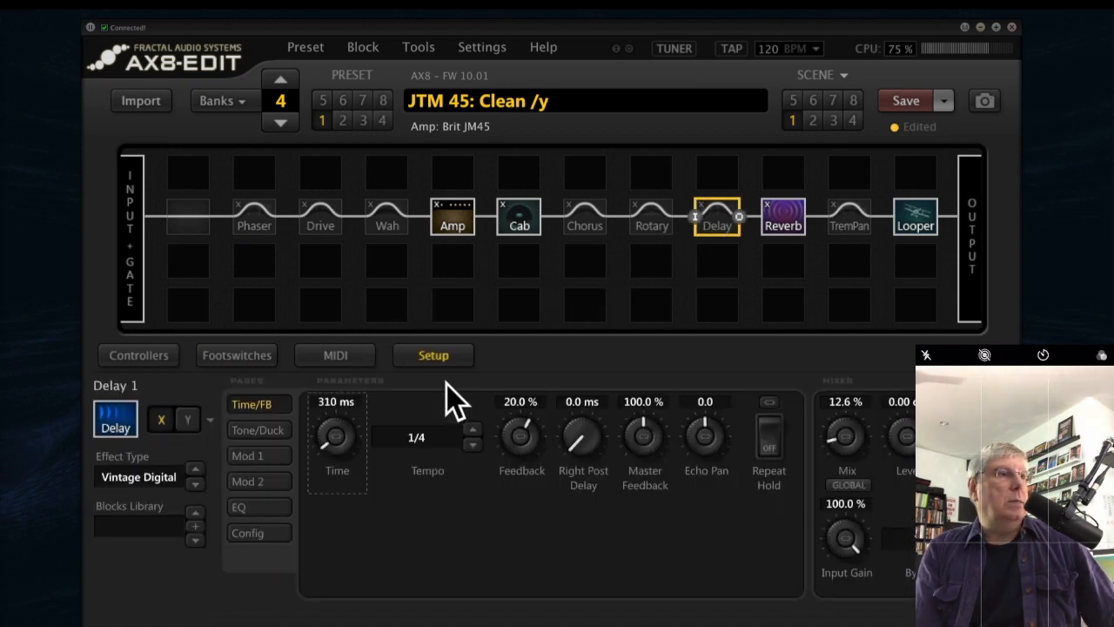
left_click(129, 530)
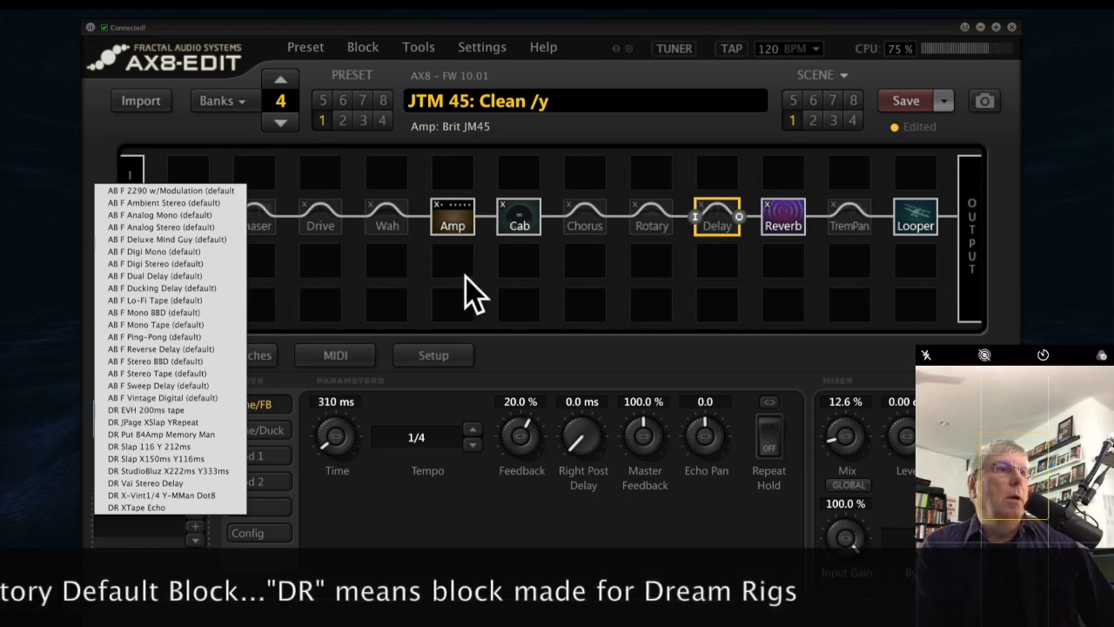
left_click(506, 265)
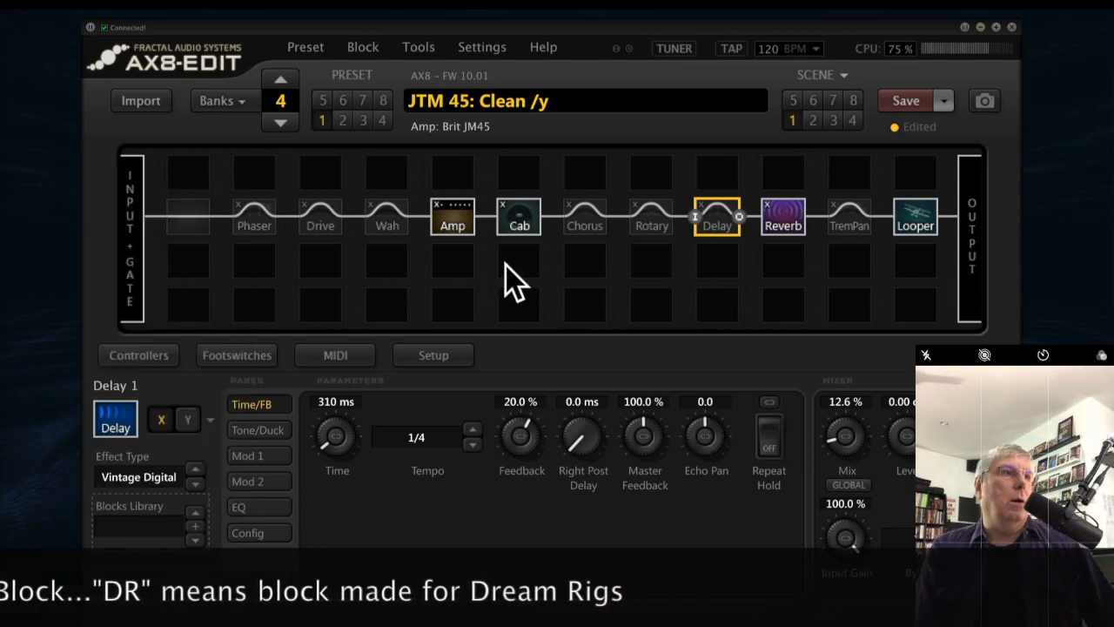
Close AX8-Edit and bring the Dream Rigs tonepack Finder window into clear view on the desktop.
left_click(1011, 27)
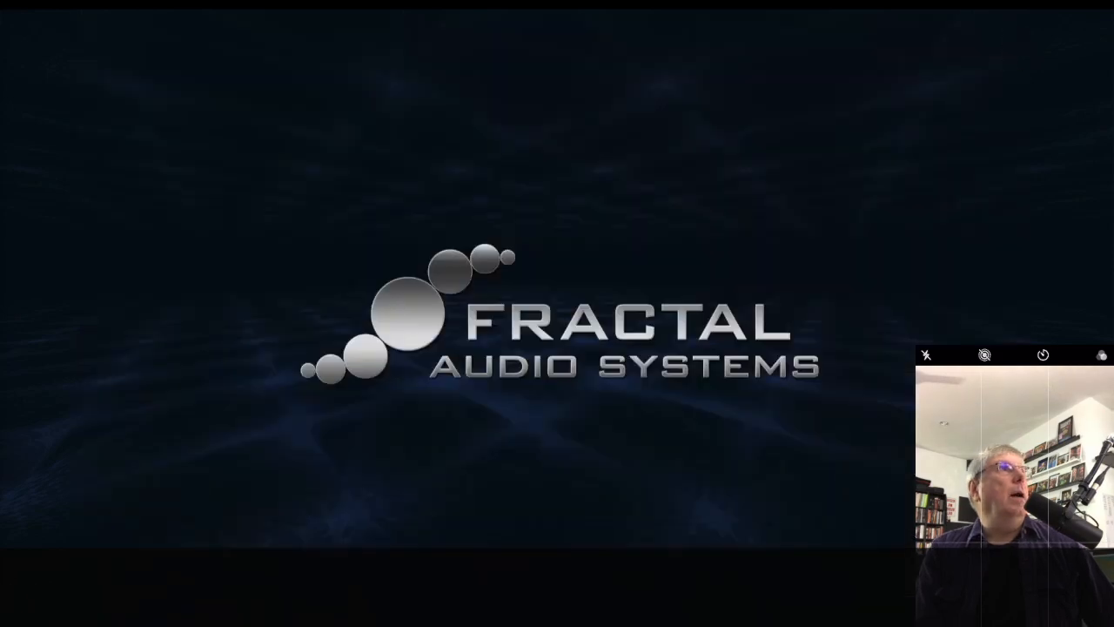
left_click_drag(386, 33, 367, 77)
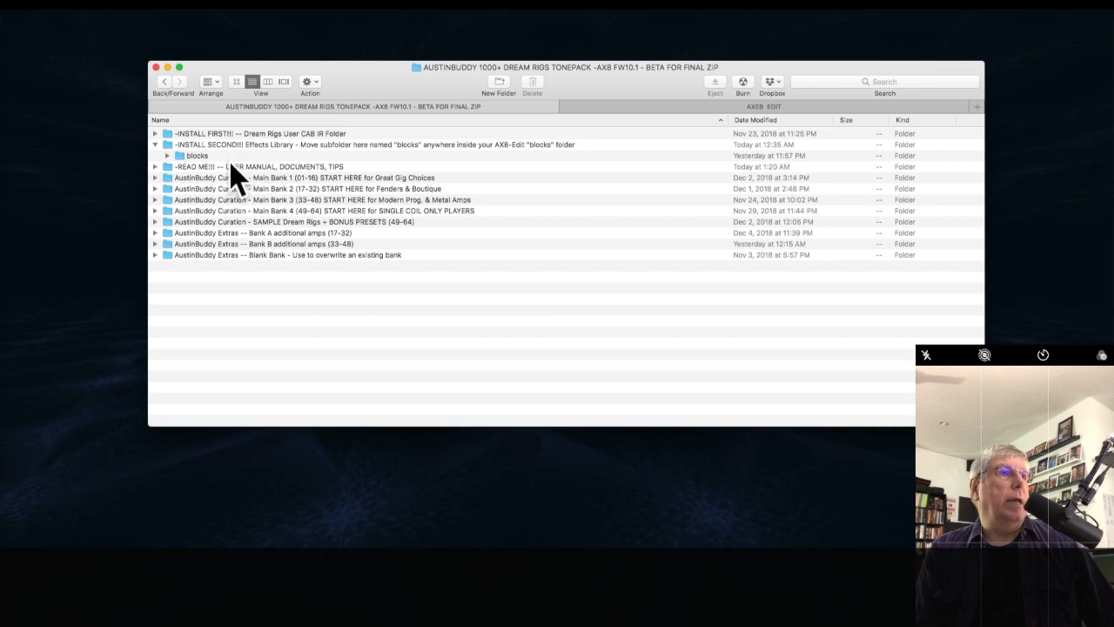
left_click_drag(381, 68, 333, 59)
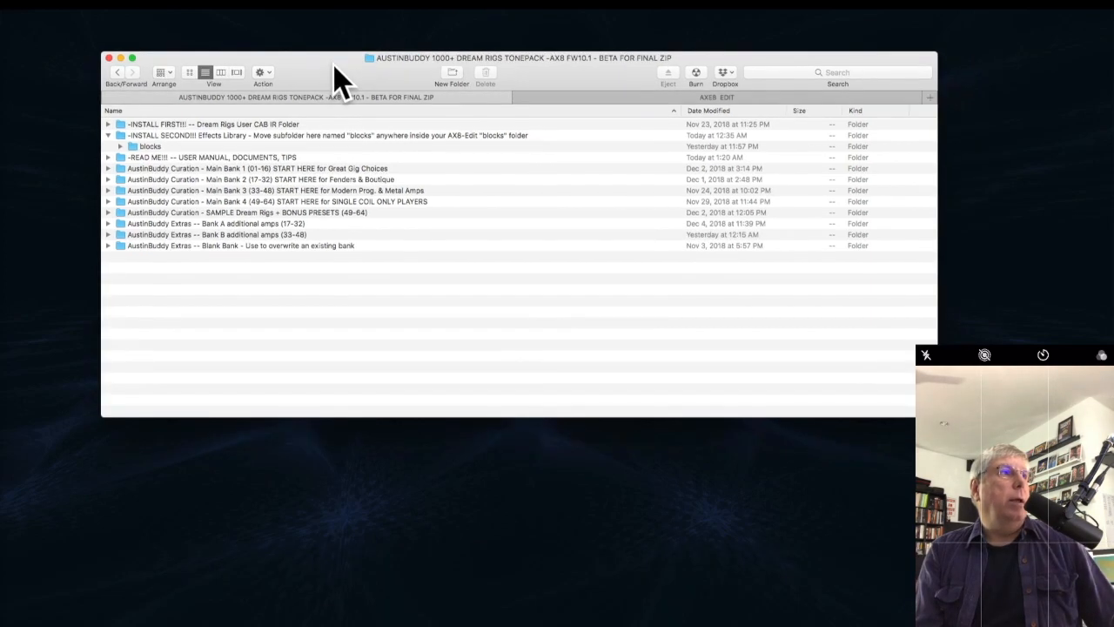
Look through the blocks folder inside AXE8 EDIT, including its Chorus subfolder, and return to AXE8 EDIT.
left_click(581, 98)
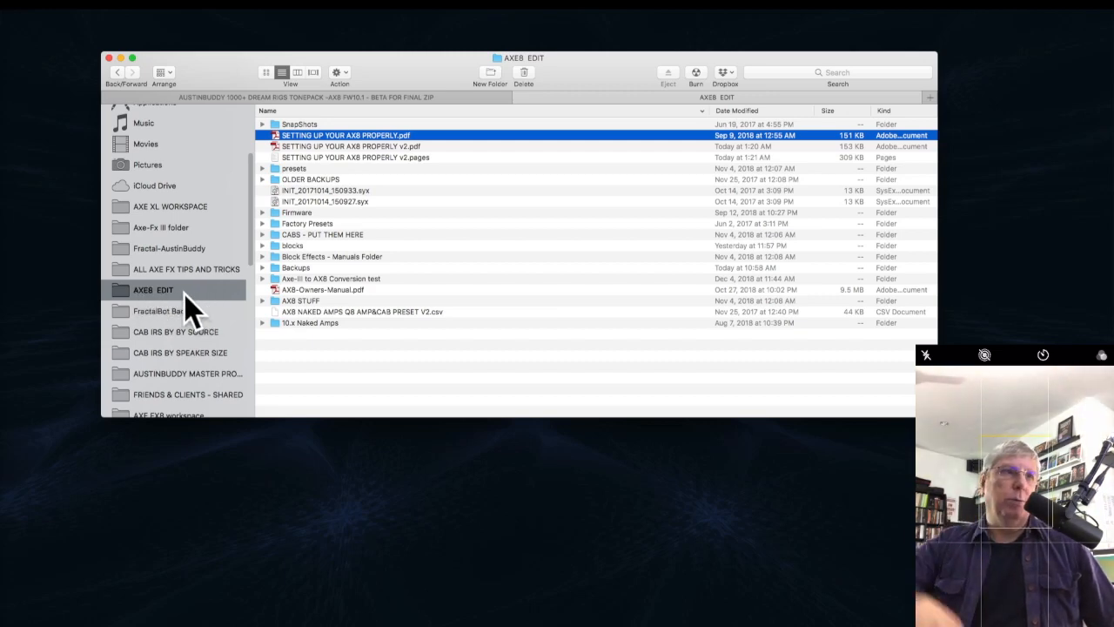
left_click(300, 246)
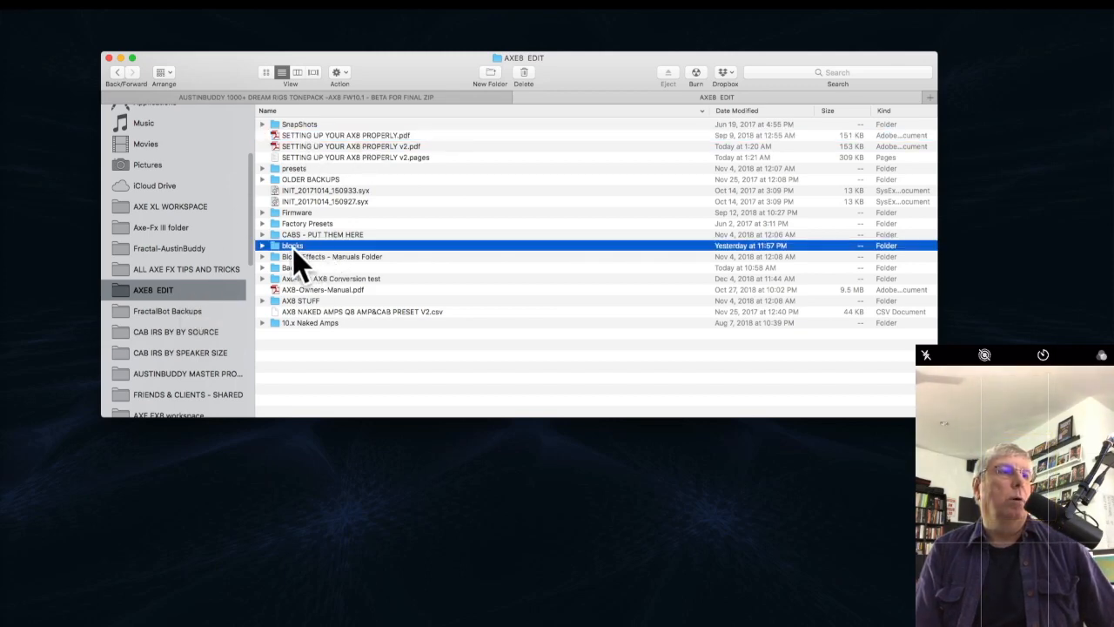
left_click(262, 246)
left_click(262, 247)
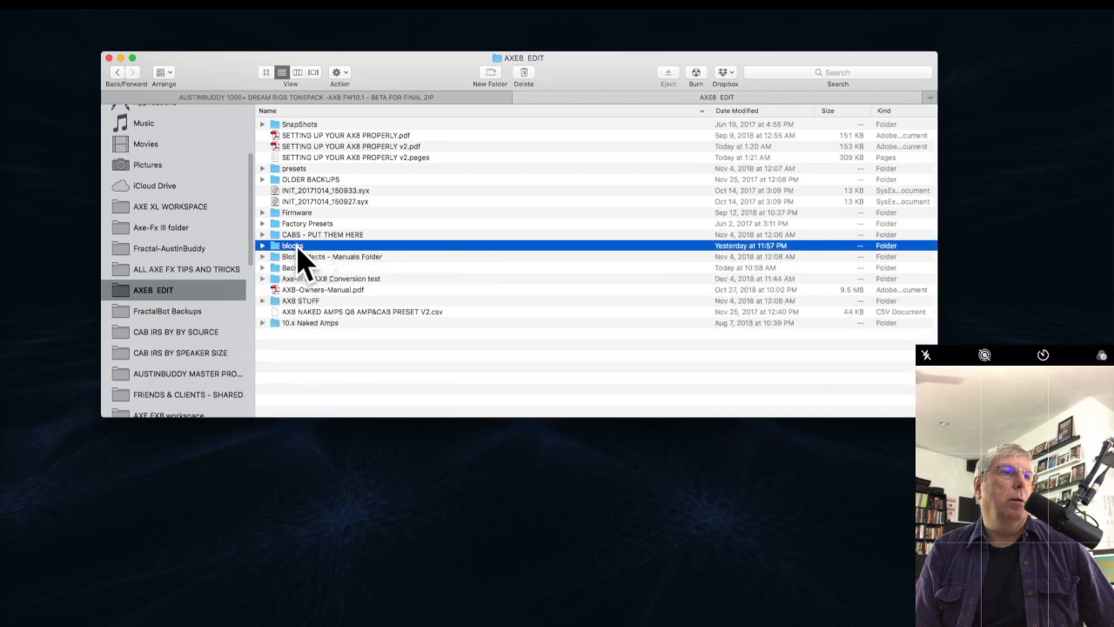
double_click(299, 247)
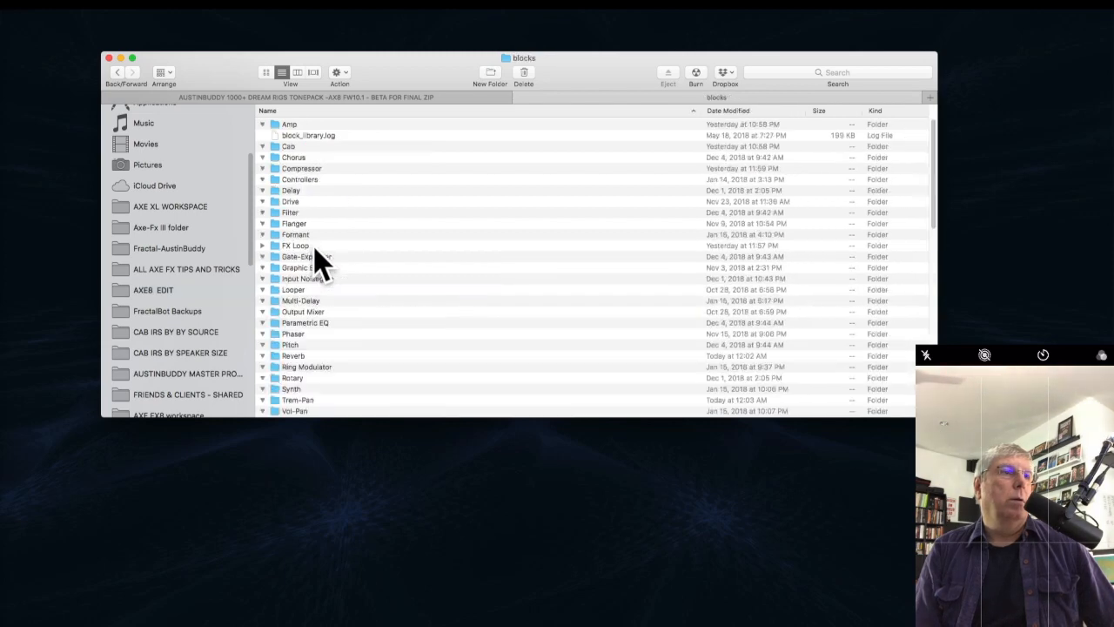
left_click(267, 159)
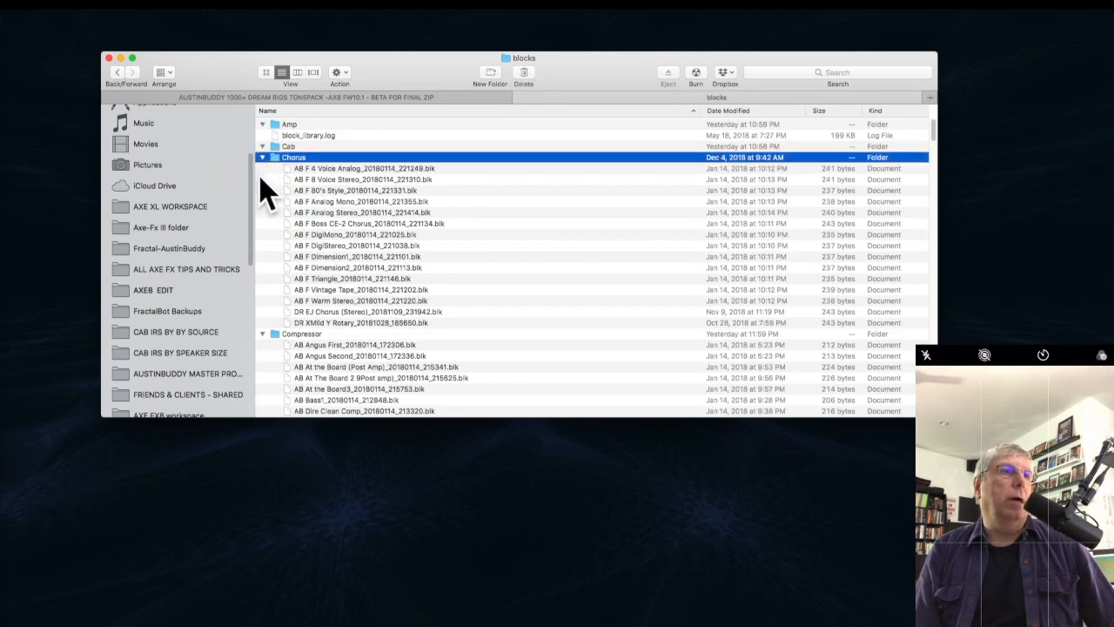
left_click(116, 74)
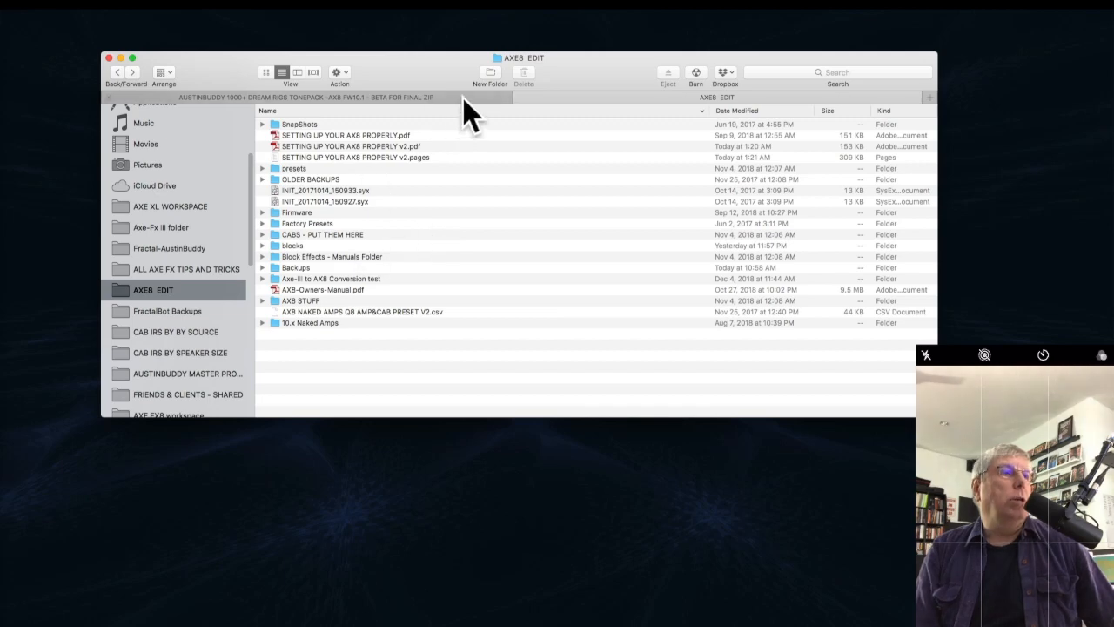
Try to move the tonepack's "blocks" subfolder from the INSTALL SECOND folder into the AXE8 EDIT blocks folder.
left_click(373, 97)
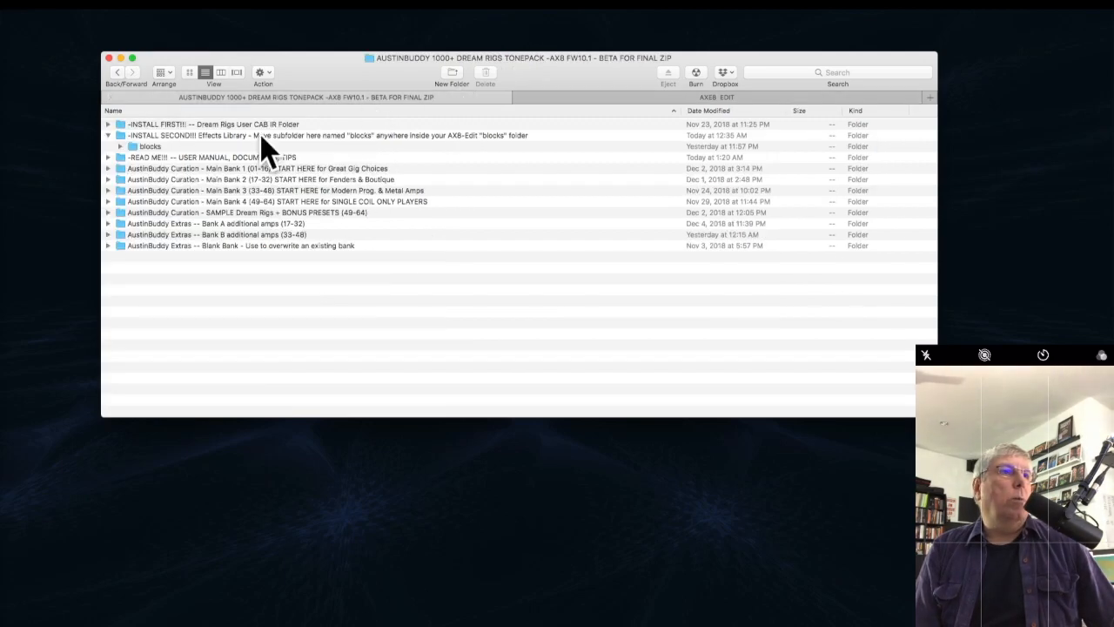
left_click(165, 146)
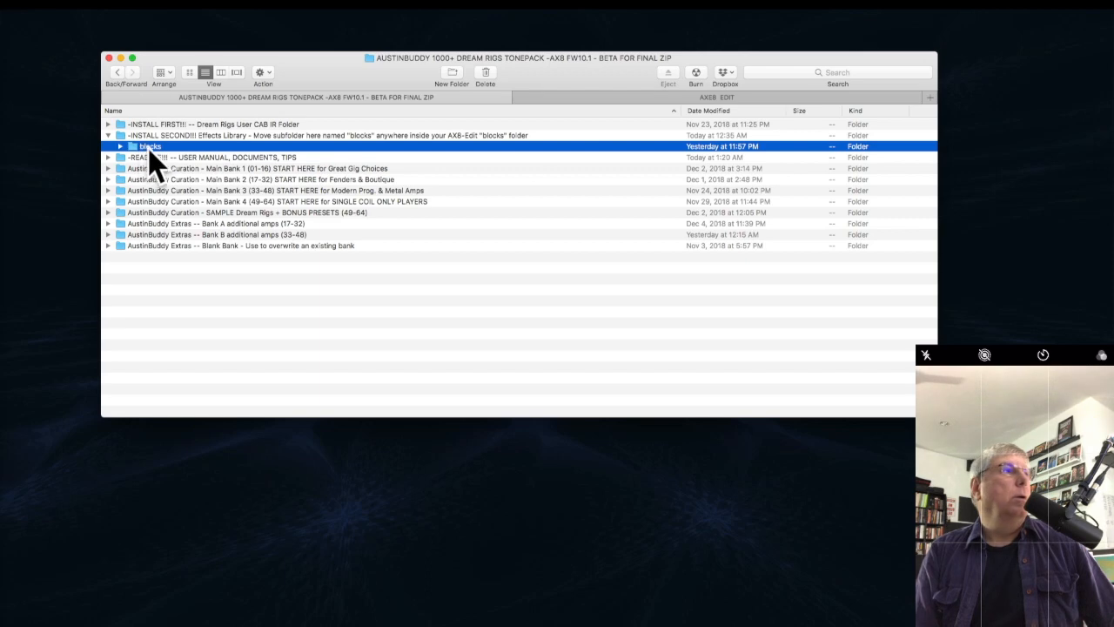
left_click(615, 98)
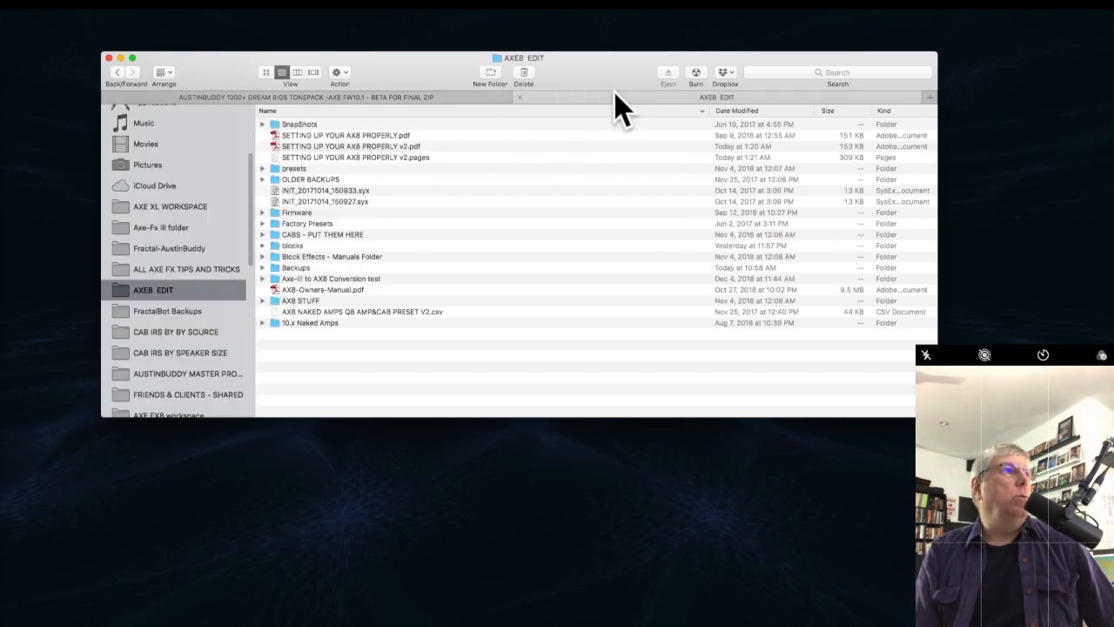
double_click(333, 247)
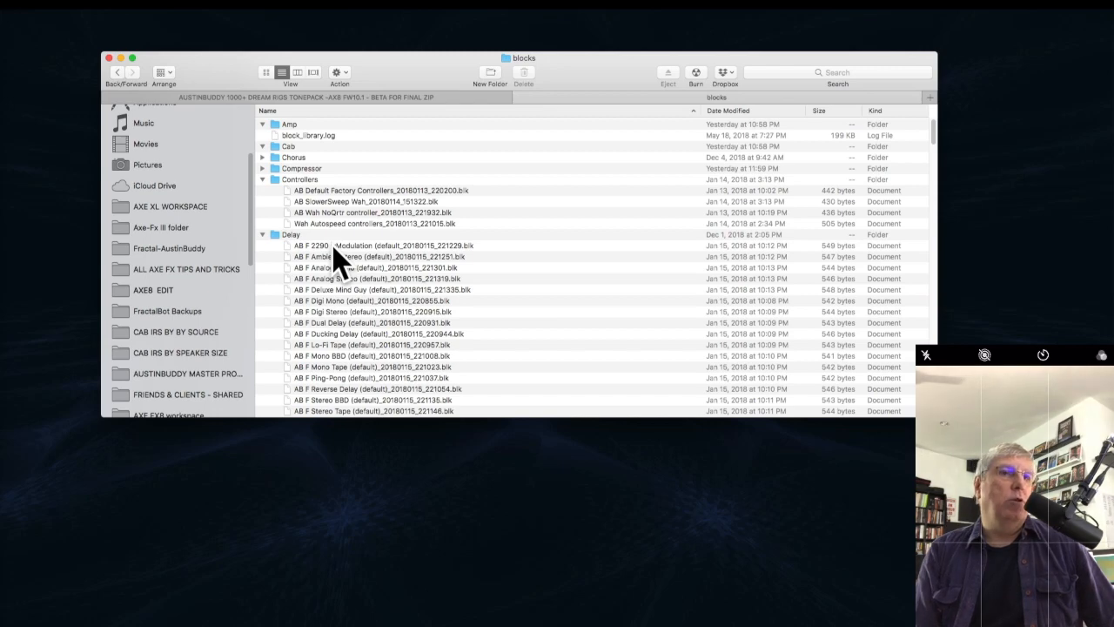
left_click(222, 98)
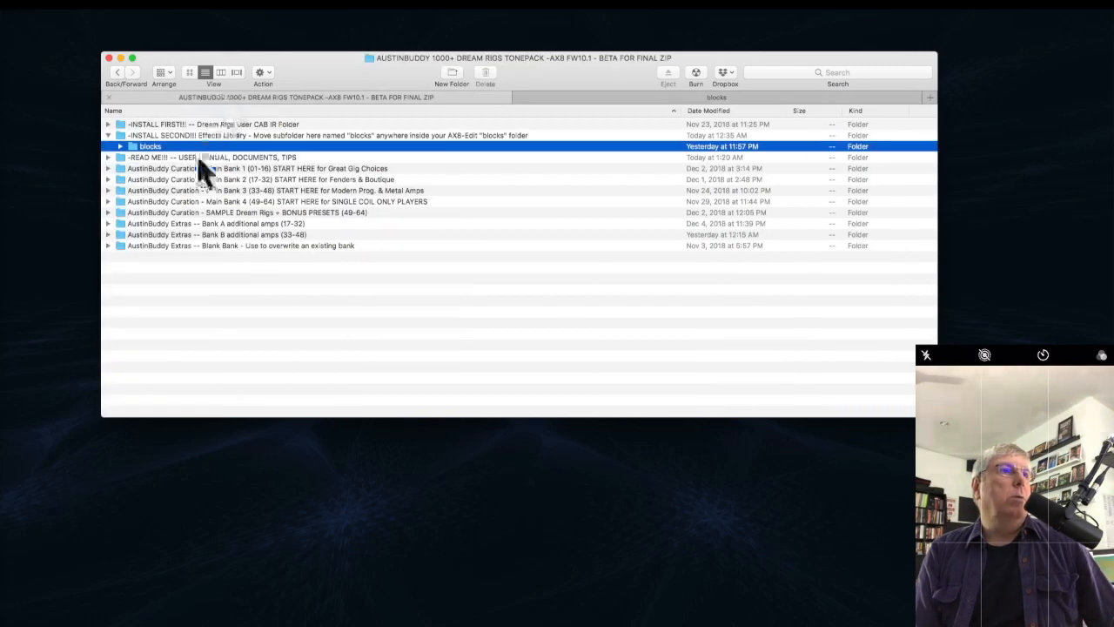
left_click_drag(133, 149, 261, 83)
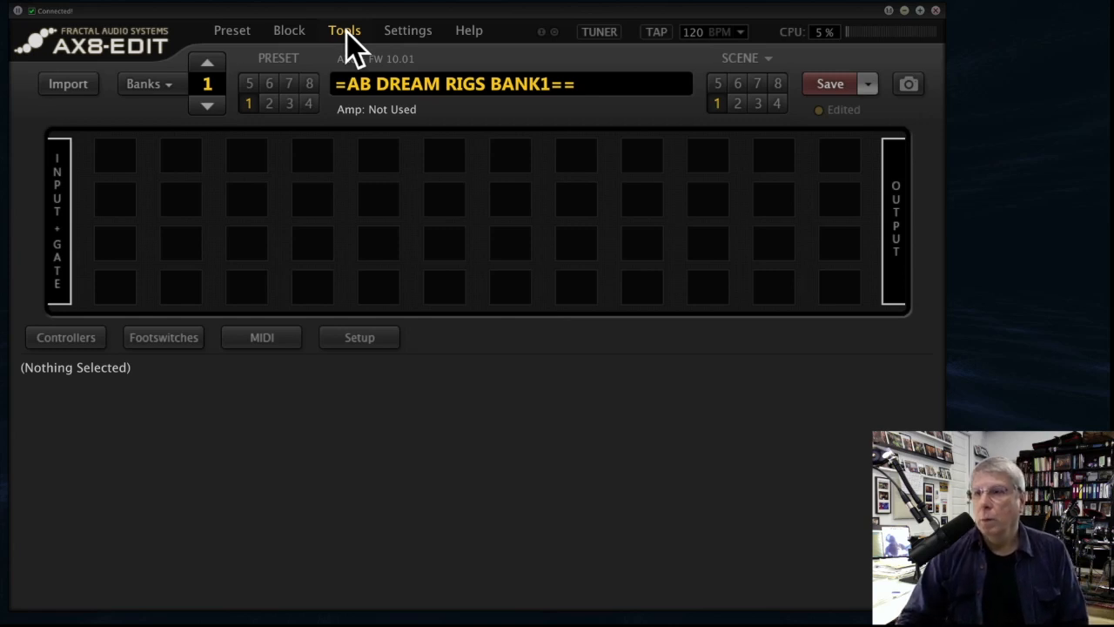
Open Axe-Manage Presets in AX8-Edit and show its browser pane.
left_click(346, 32)
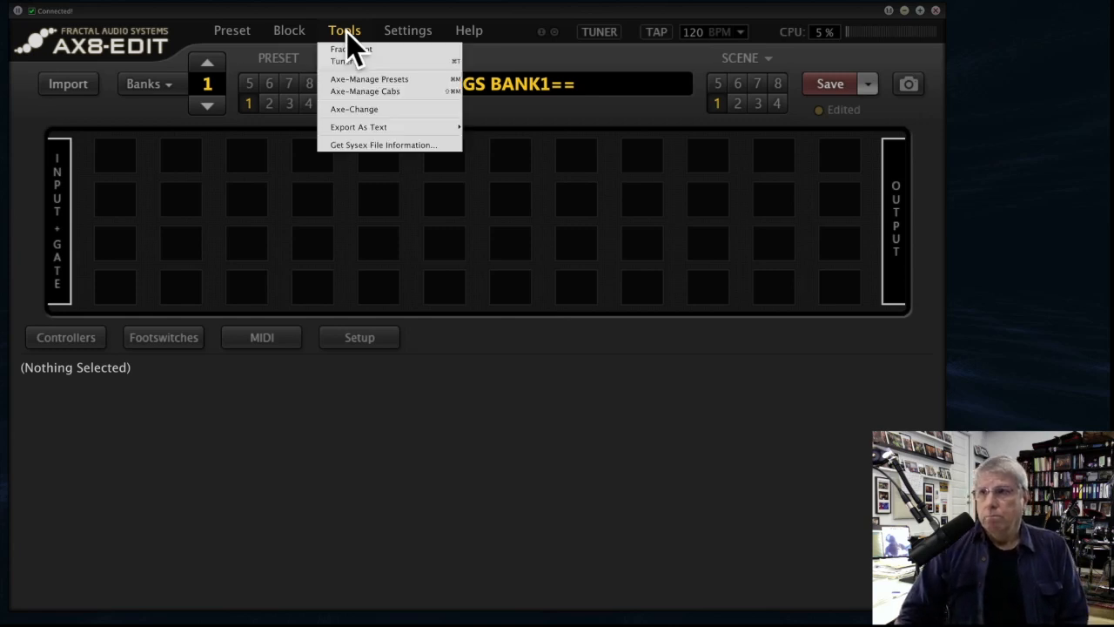
left_click(402, 77)
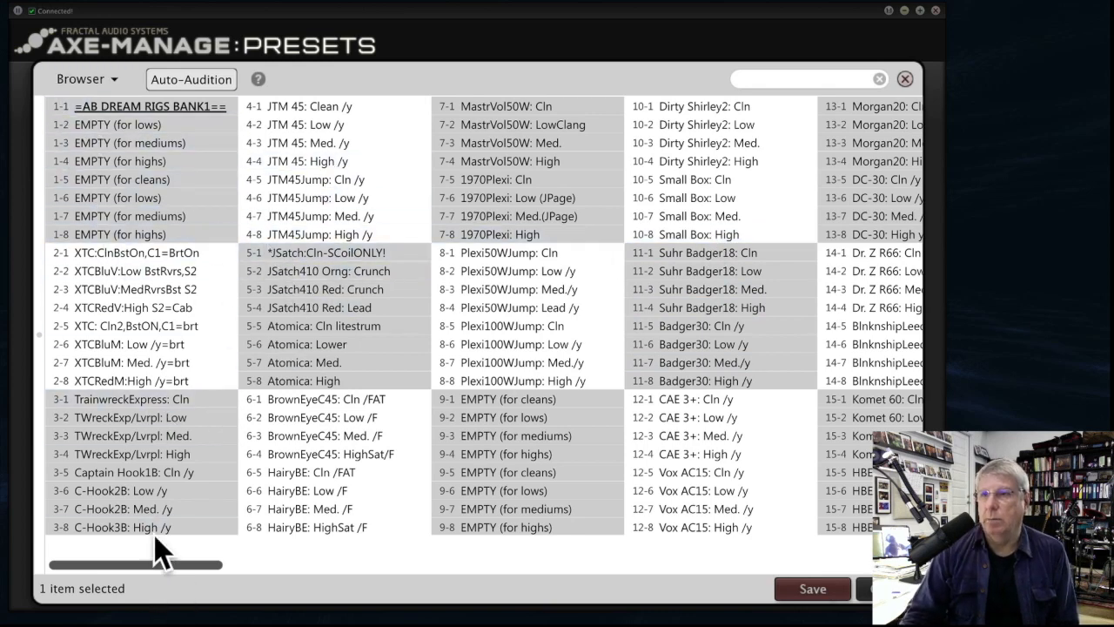
left_click(78, 77)
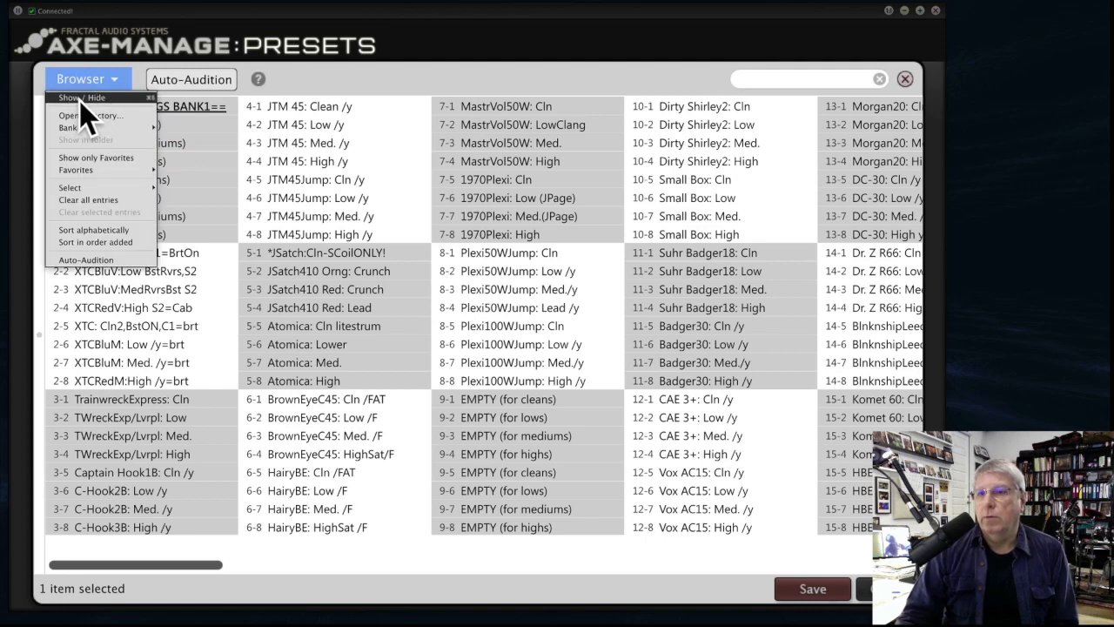
left_click(79, 98)
Hide the preset browser pane and show it again.
left_click(80, 81)
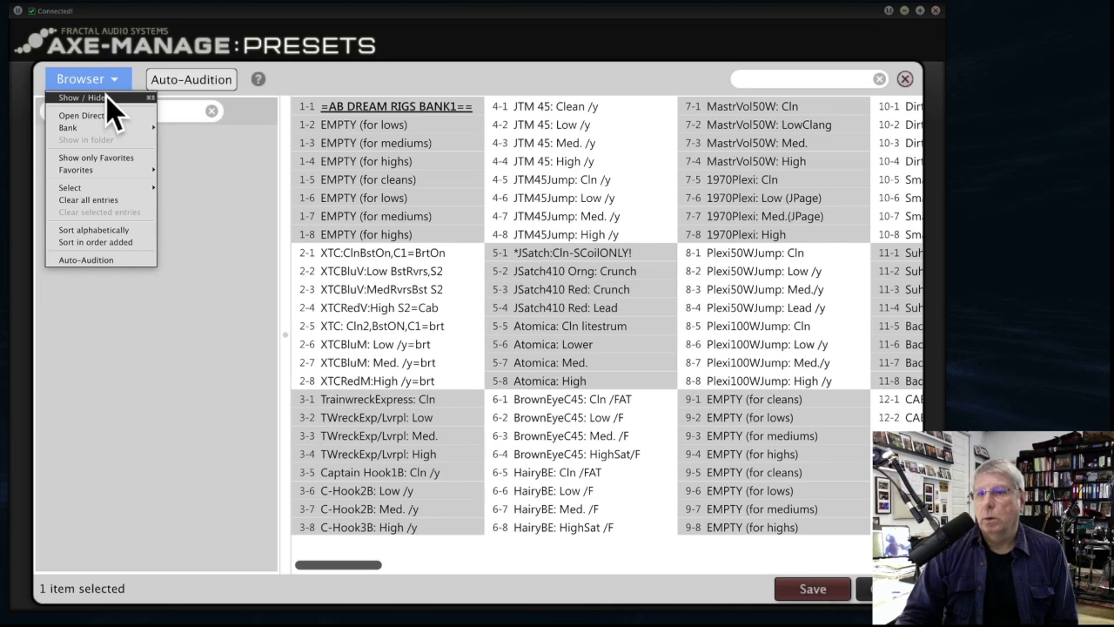
left_click(91, 99)
left_click(87, 86)
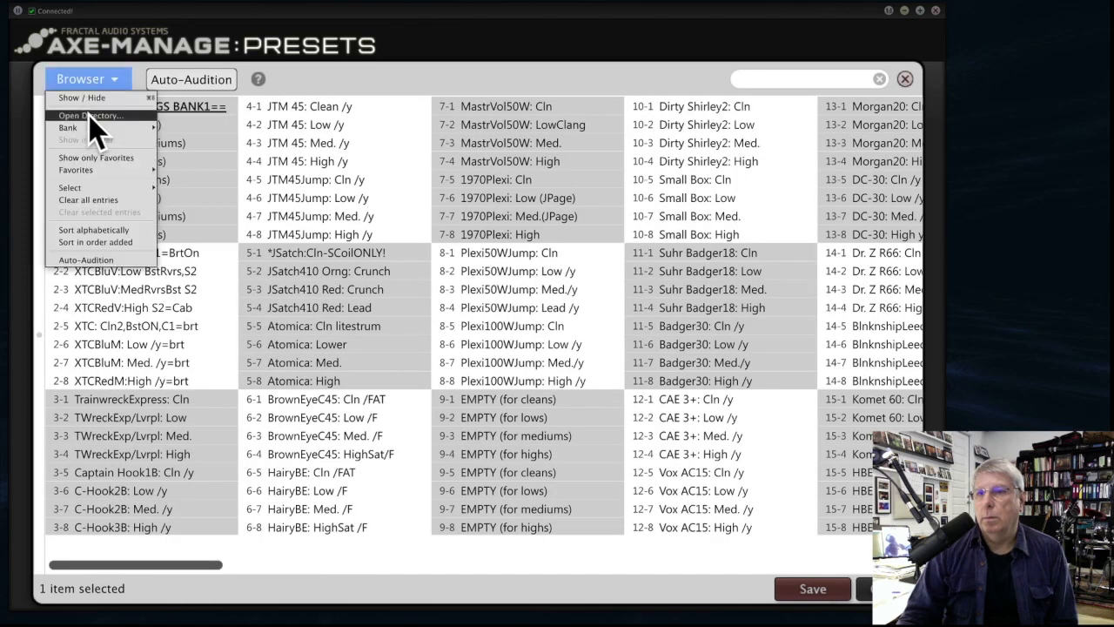
left_click(91, 99)
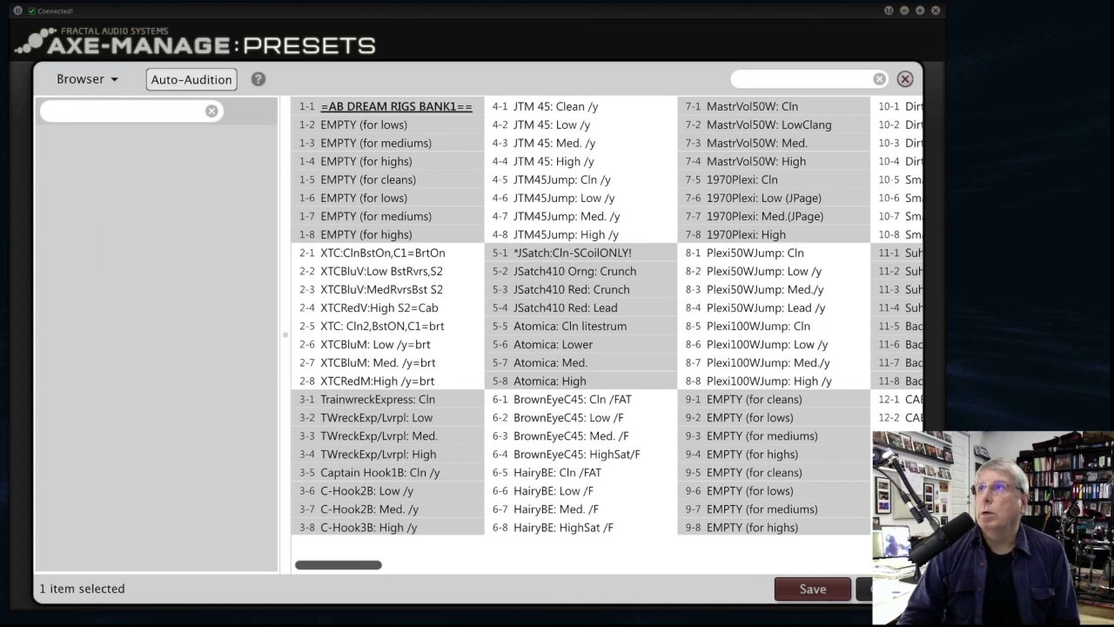
Load all 16 bank files, preset-bank-1 to preset-bank-16, from the Main Bank 1 (01-16) Finder folder into the preset browser.
left_click_drag(774, 0, 750, 64)
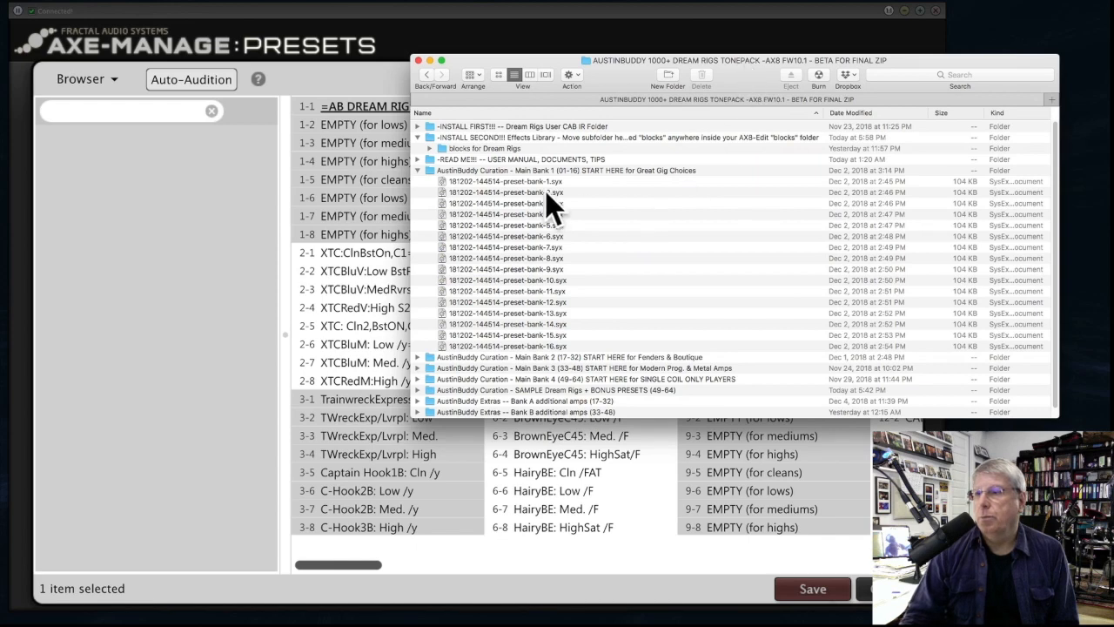
left_click(610, 170)
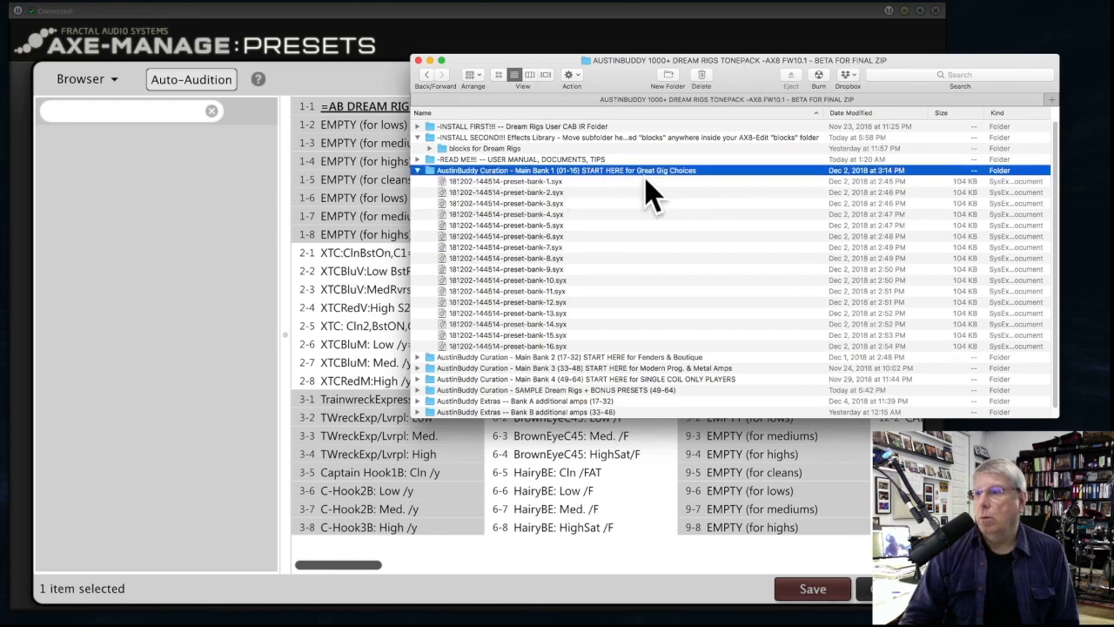
left_click(589, 181)
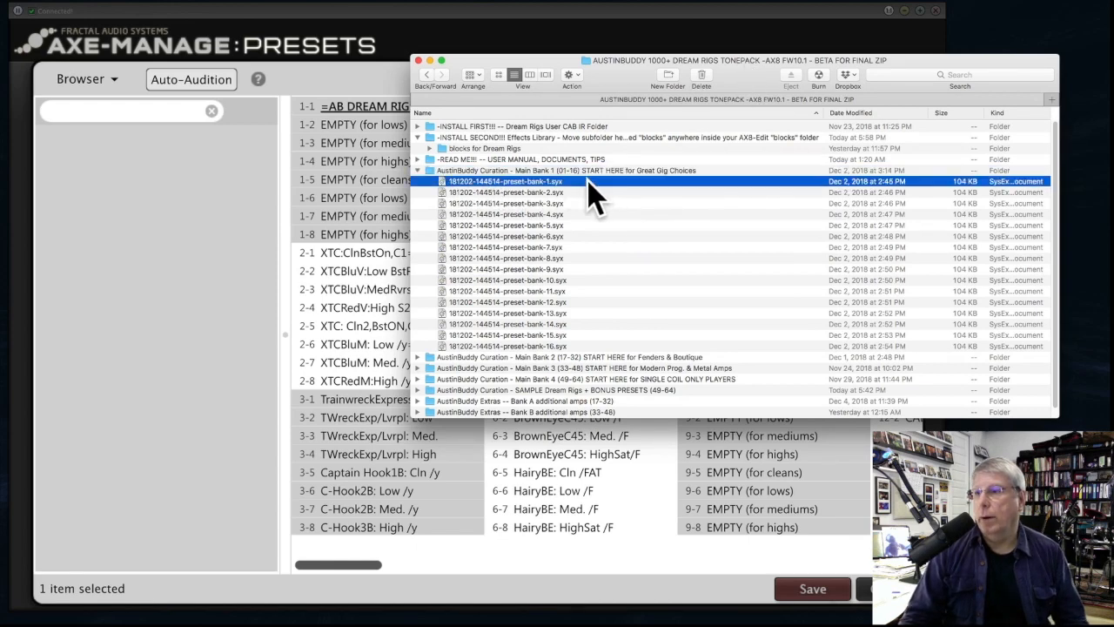
left_click(582, 347, "shift")
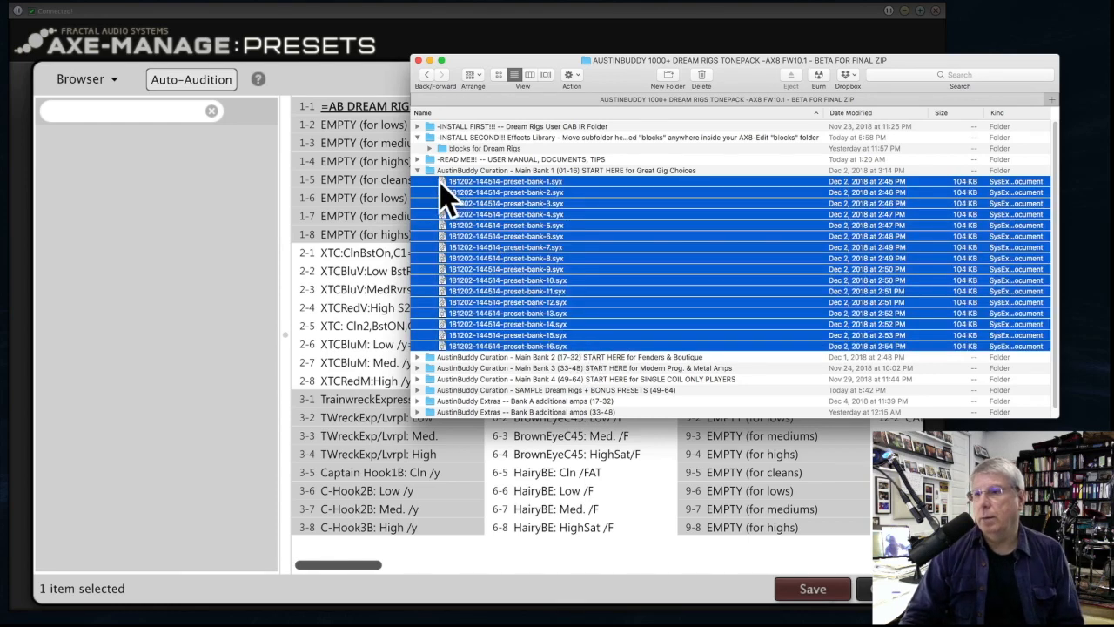
left_click_drag(429, 182, 89, 188)
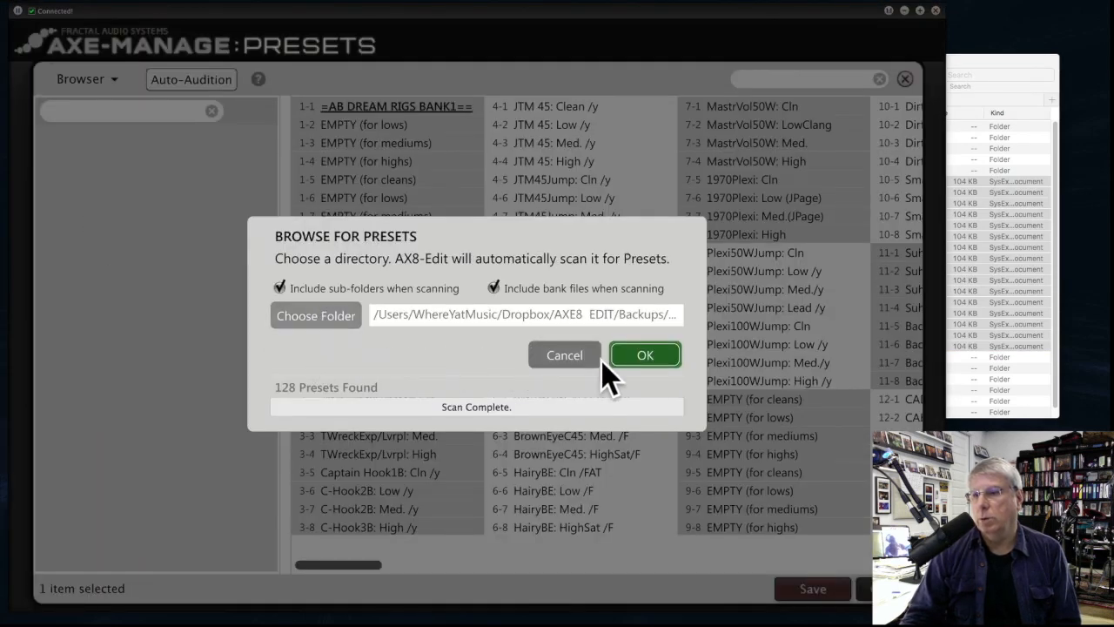
left_click(644, 355)
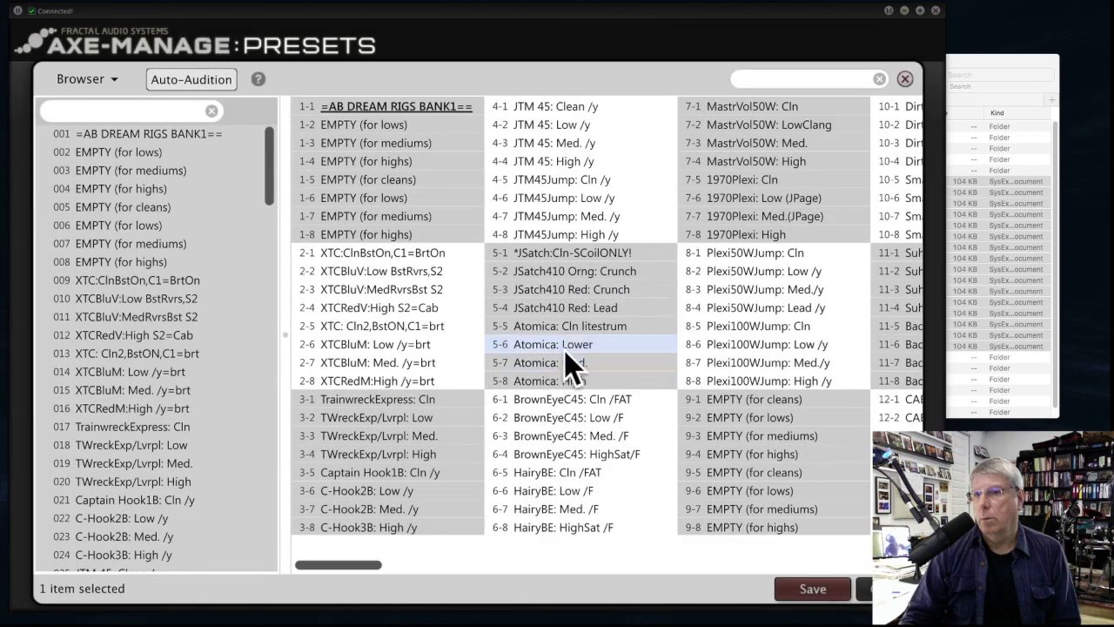
Select browser presets 001 to 128 and place them all into the AX8 preset slots starting at 1-1.
left_click(153, 136)
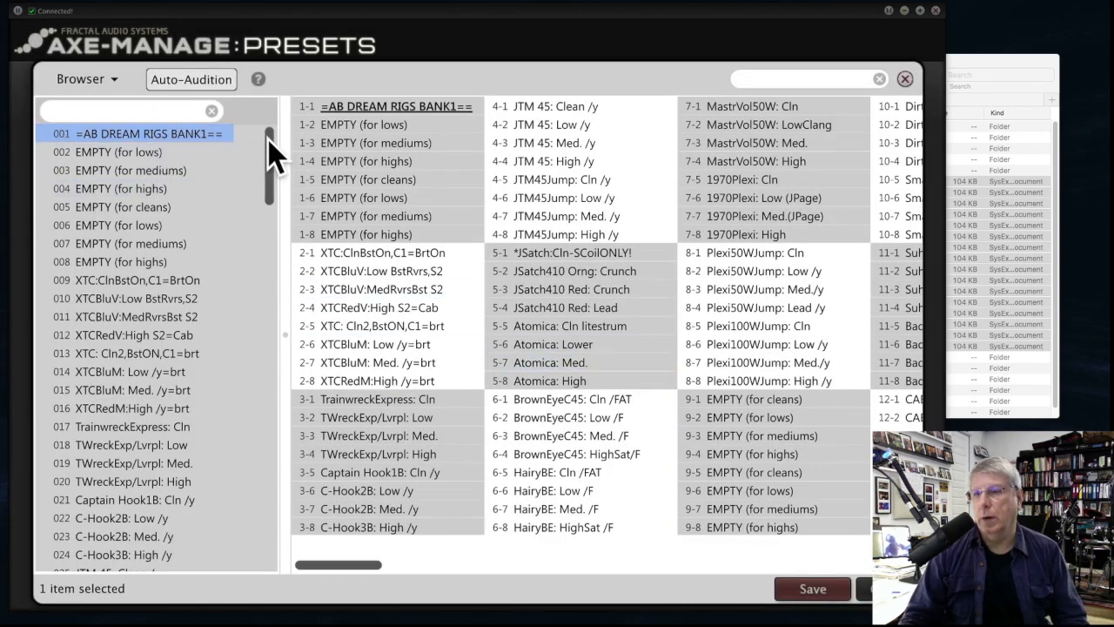
left_click_drag(268, 141, 249, 549)
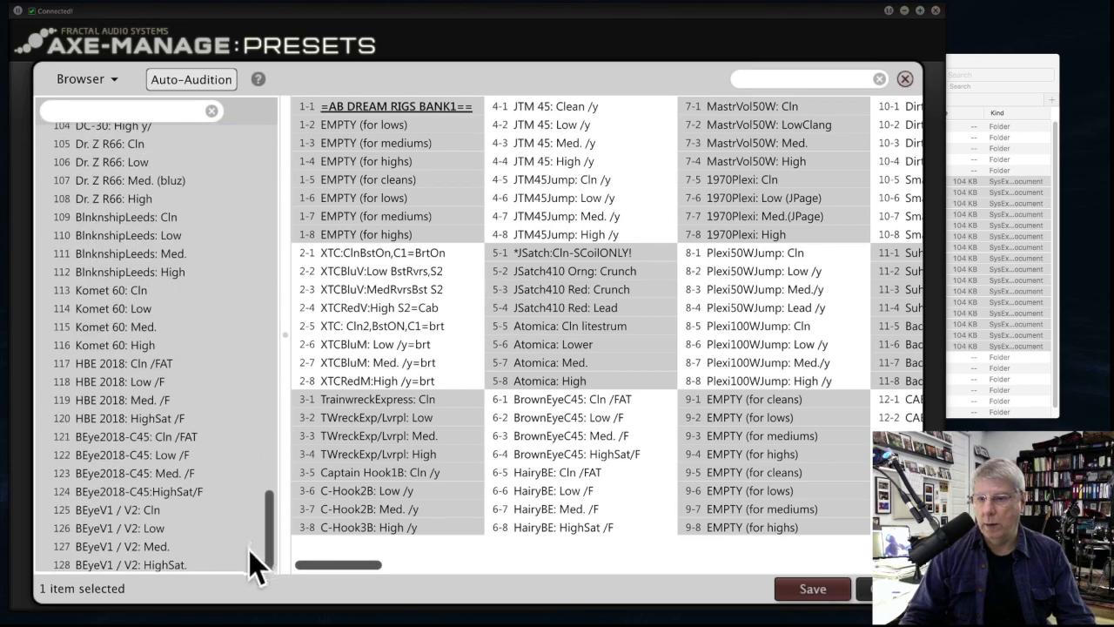
left_click(147, 562, "shift")
left_click_drag(265, 550, 267, 102)
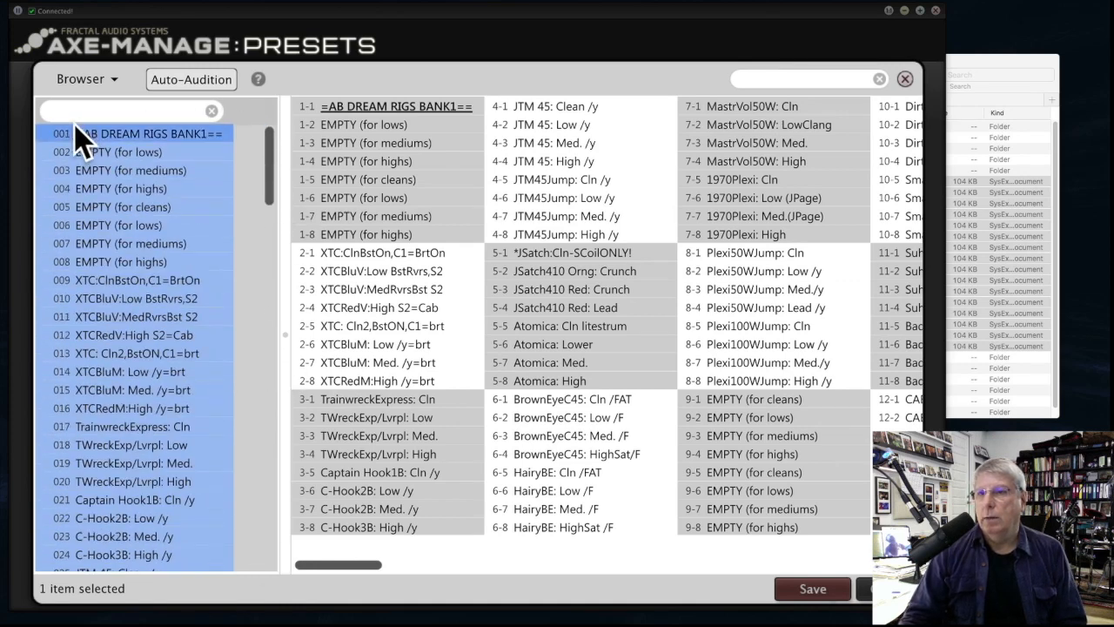
left_click_drag(54, 132, 308, 106)
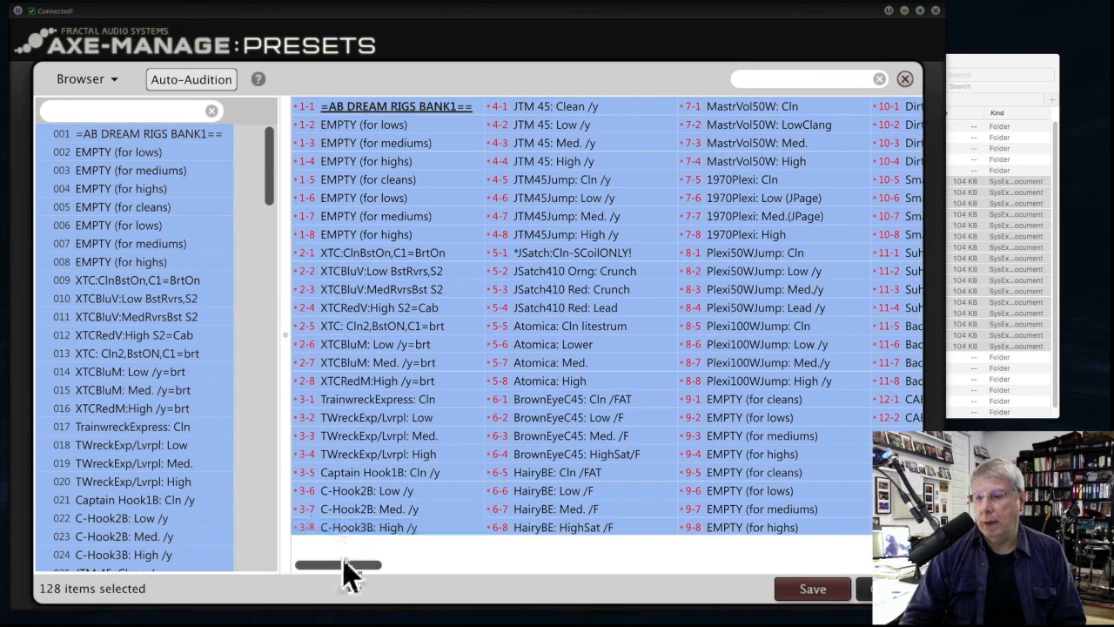
Check the Bank 1 presets placed up to slot 16-8, and clear all entries from the preset browser.
left_click_drag(343, 576, 440, 578)
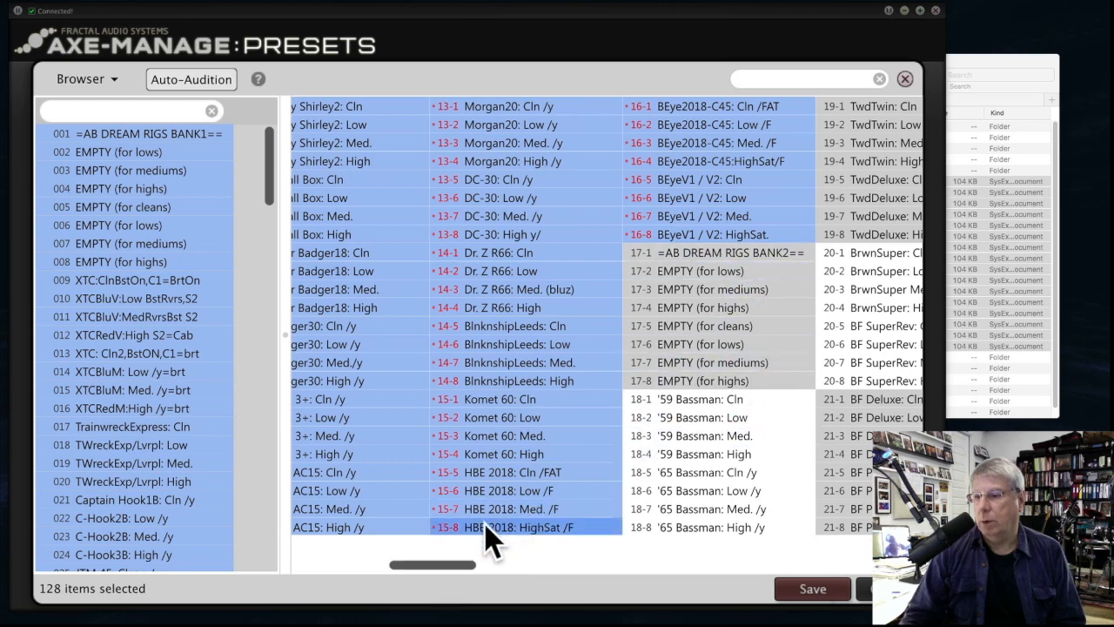
left_click_drag(440, 579, 244, 589)
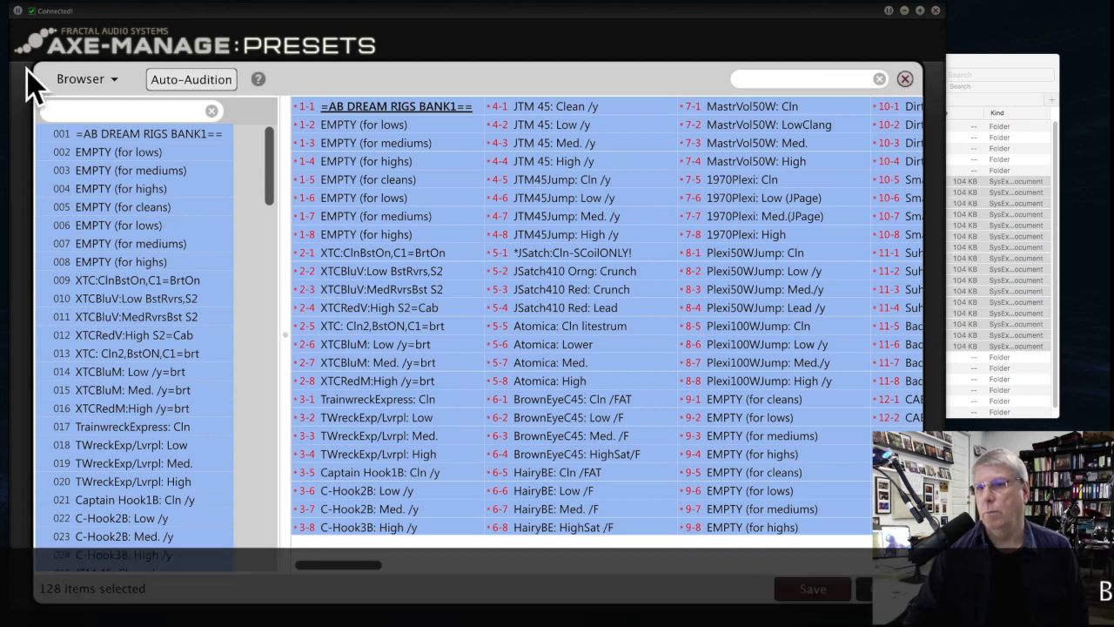
left_click(84, 77)
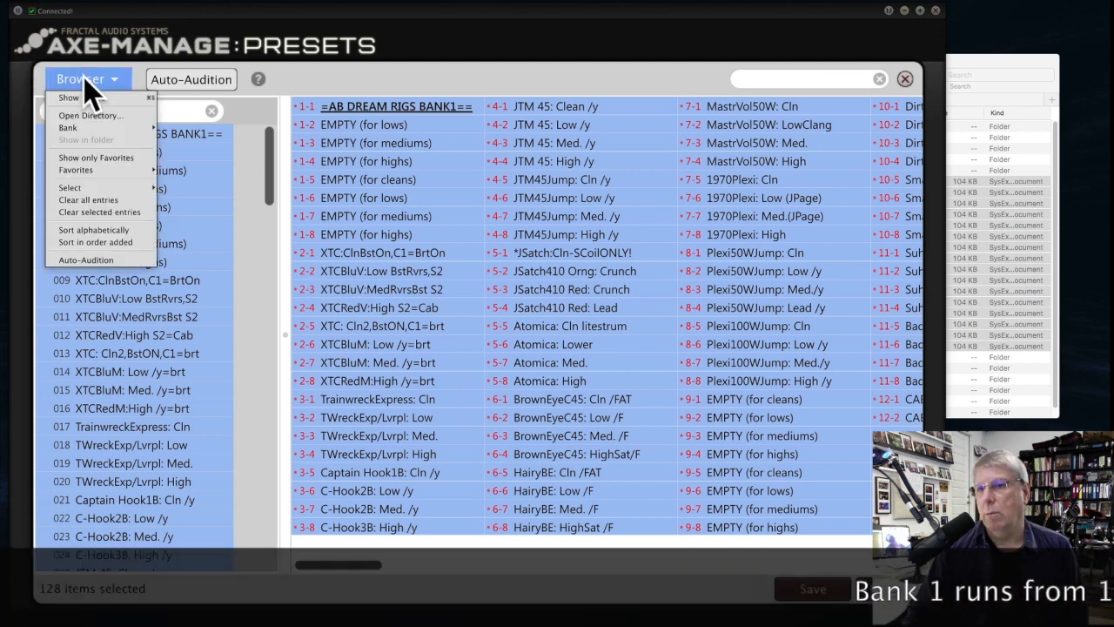
left_click(105, 200)
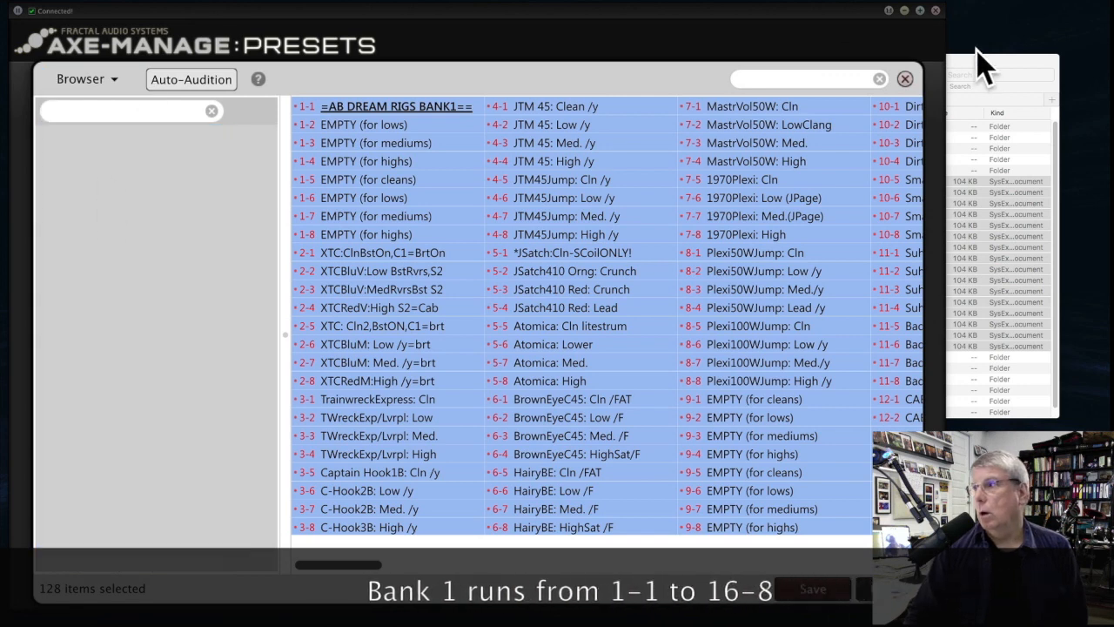
Load all 16 bank files, preset-bank-17 to preset-bank-32, from the Main Bank 2 (17-32) Finder folder into the preset browser.
left_click(978, 74)
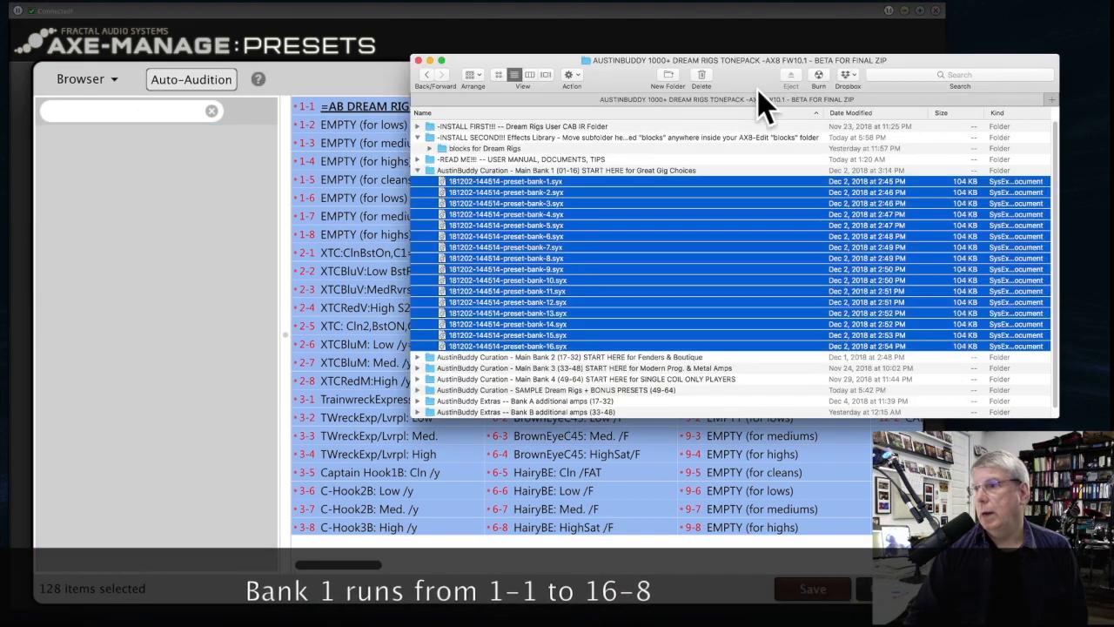
left_click(418, 170)
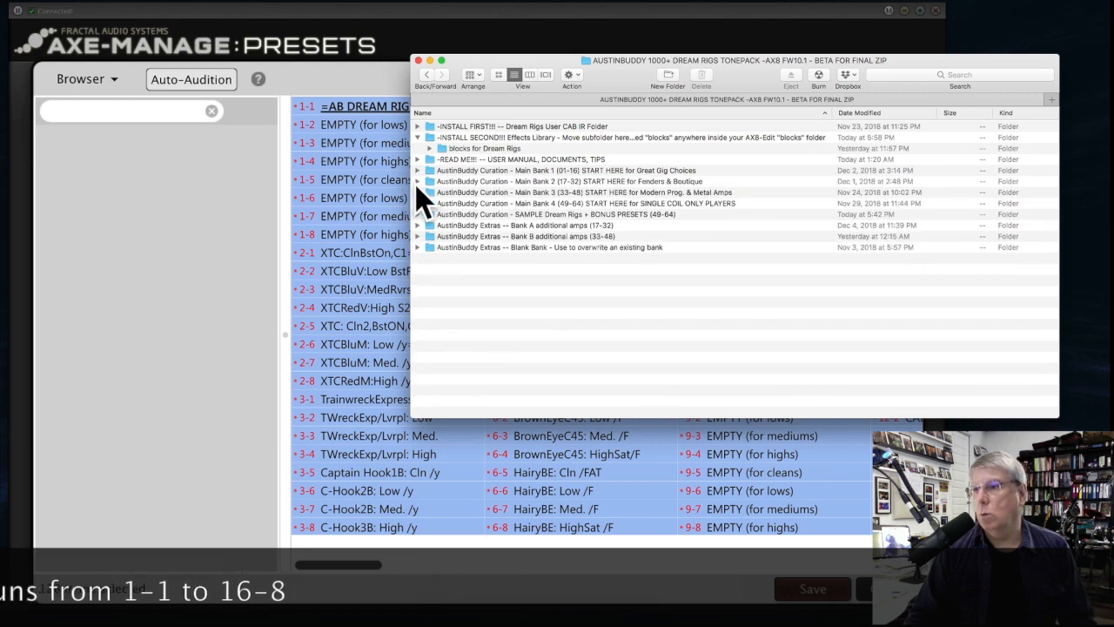
left_click(418, 181)
left_click(578, 193)
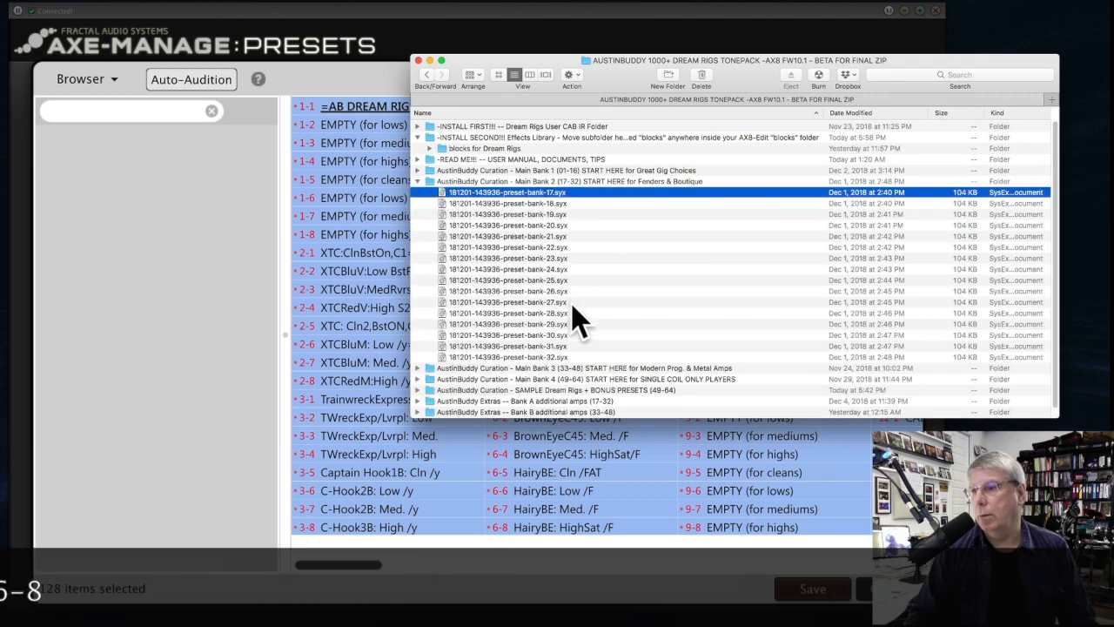
left_click(569, 357, "shift")
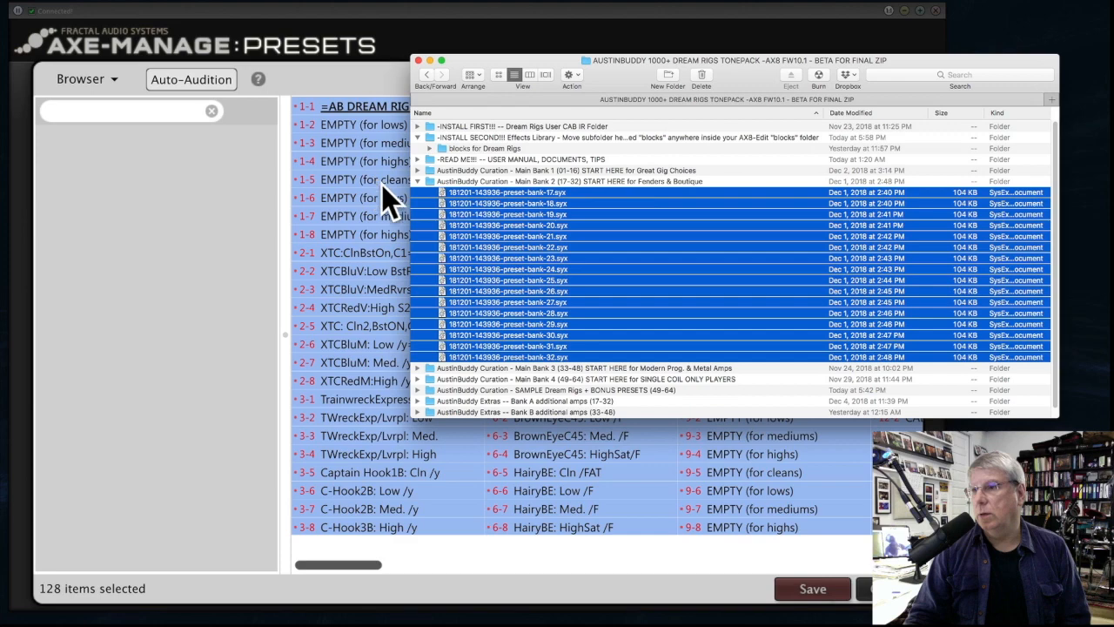
left_click_drag(456, 189, 92, 188)
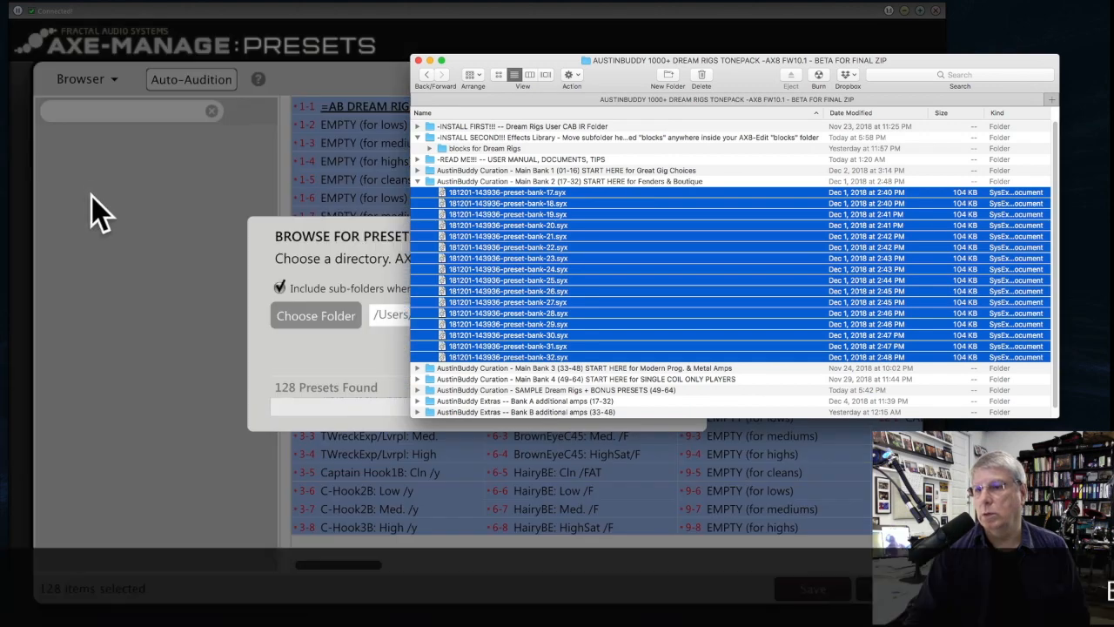
left_click_drag(522, 74, 1053, 48)
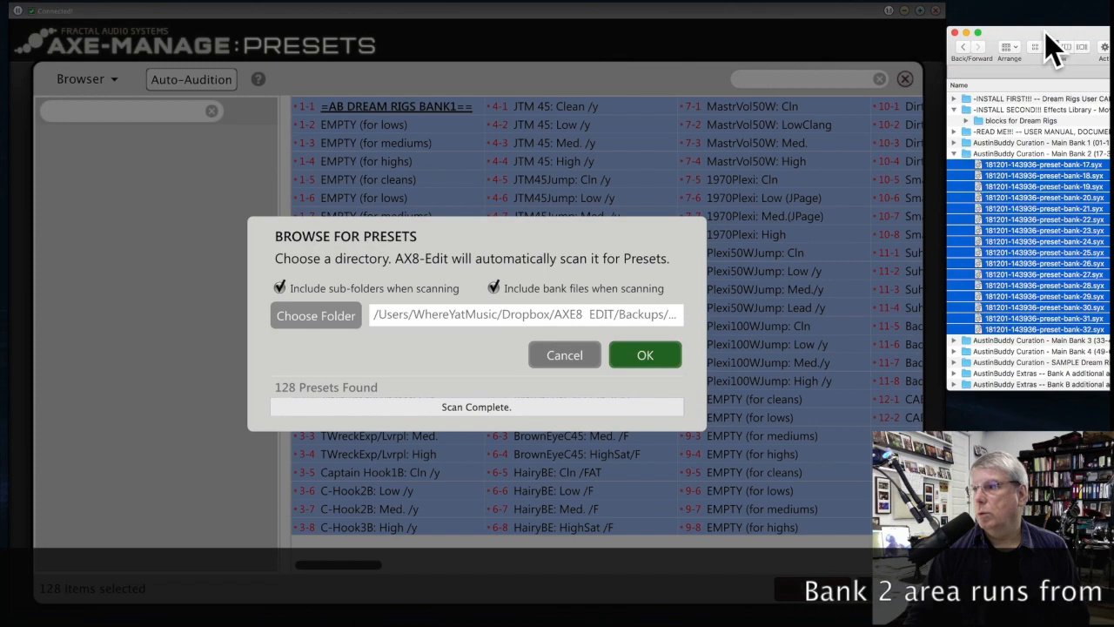
left_click(646, 354)
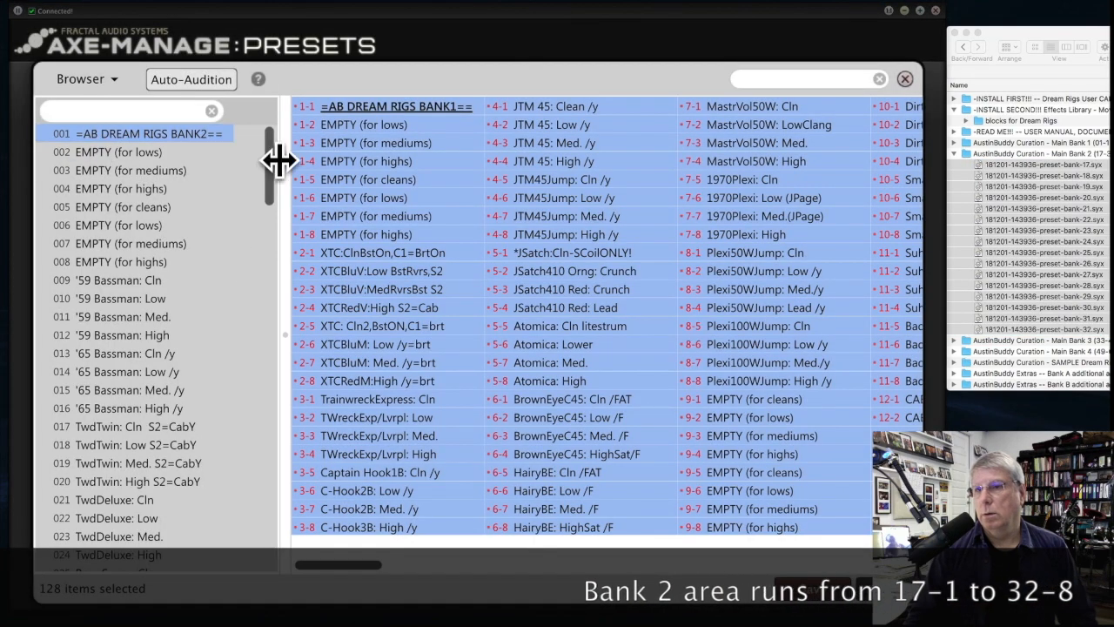
Select Bank 2 browser presets 001 to 128 and place them all into the AX8 preset slots starting at 17-1.
left_click_drag(273, 137, 241, 594)
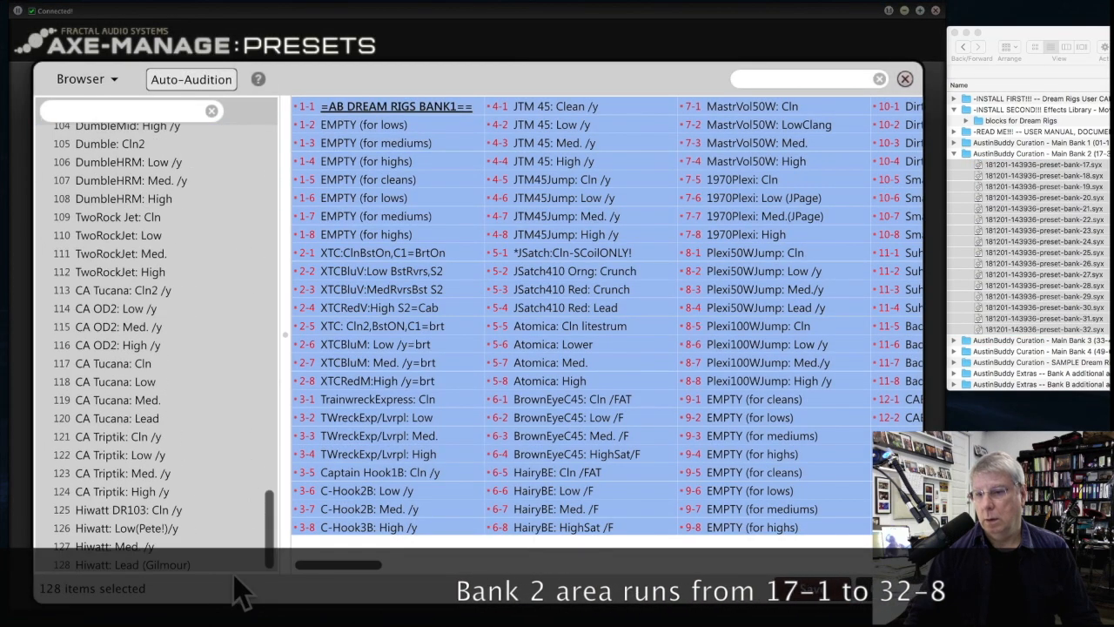
left_click(142, 565, "shift")
left_click_drag(269, 514, 293, 143)
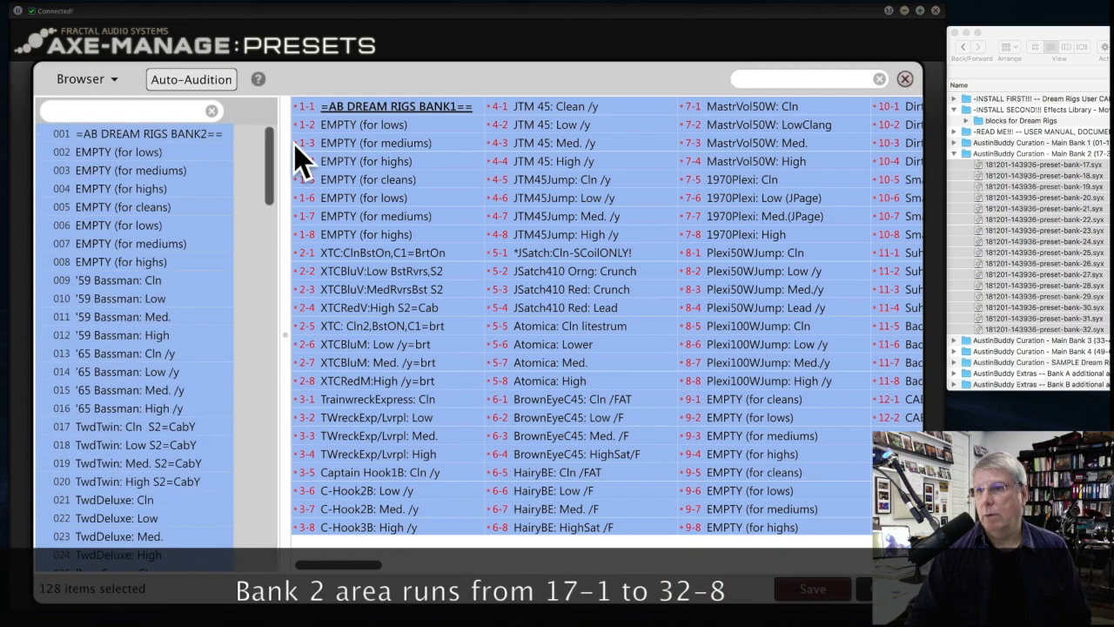
left_click_drag(338, 566, 454, 579)
left_click_drag(70, 137, 535, 252)
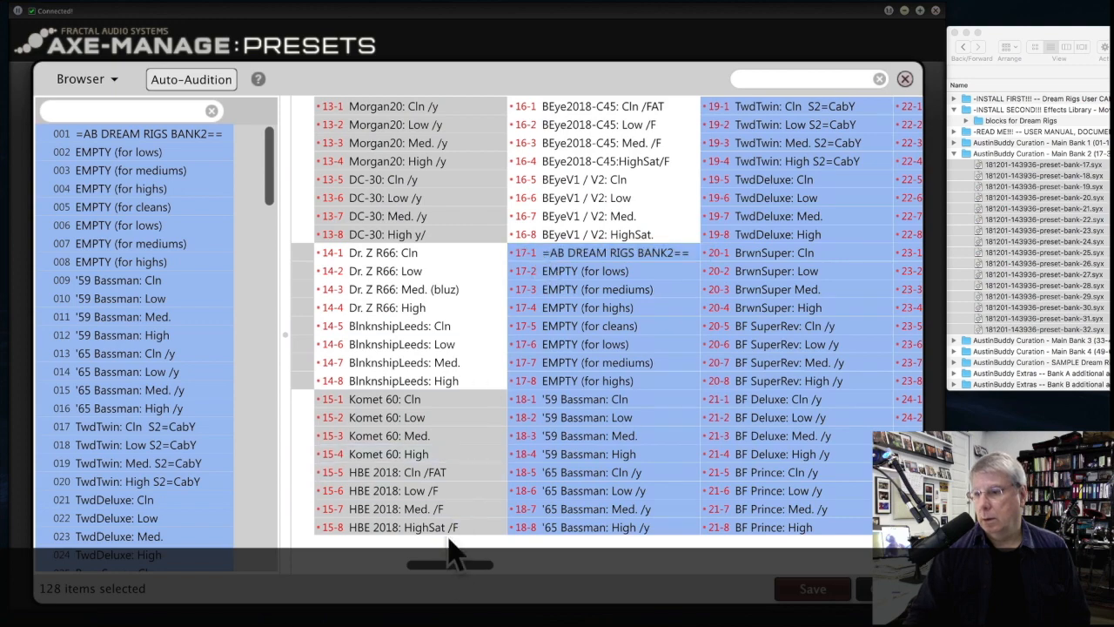
Open the Main Bank 3 (33-48) folder in Finder and select its 16 bank files, preset-bank-49 to preset-bank-64.
left_click_drag(450, 564, 659, 564)
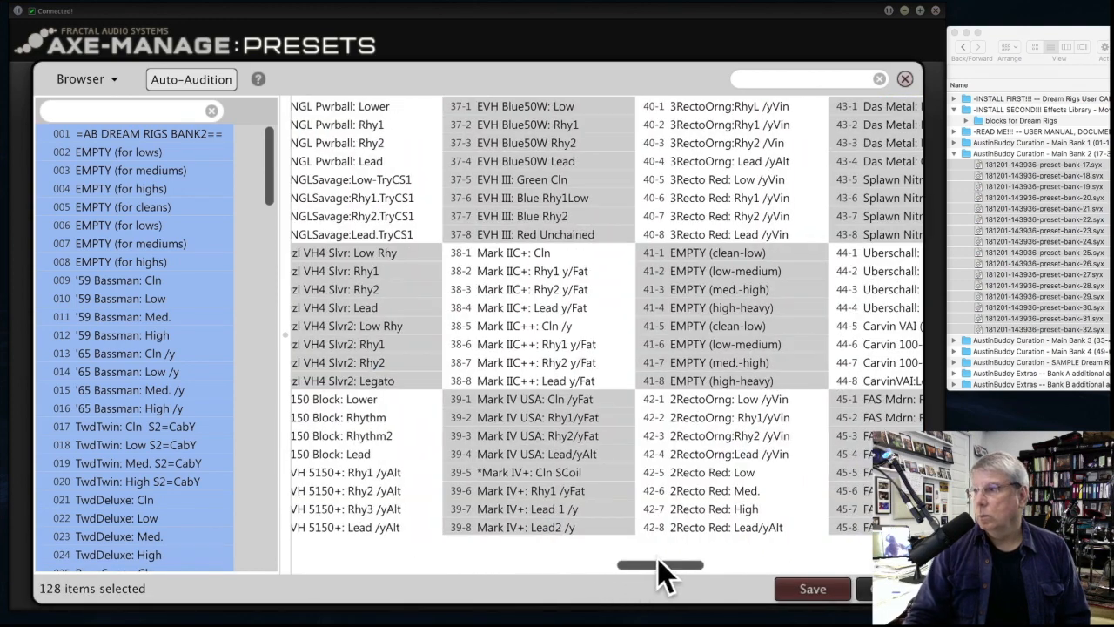
left_click(954, 153)
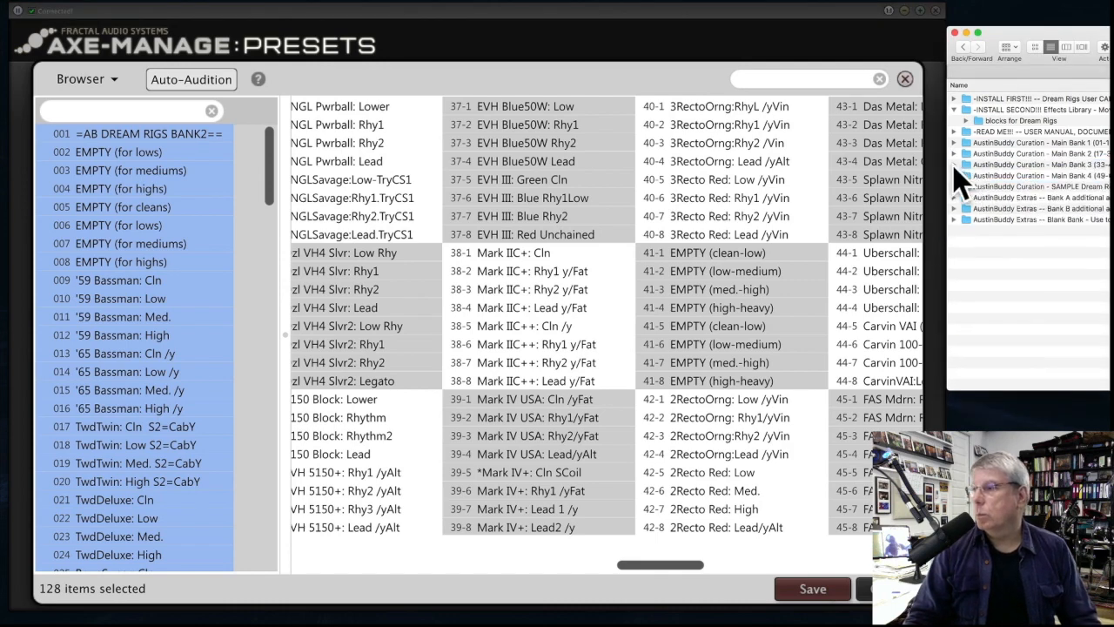
left_click(954, 165)
double_click(1010, 51)
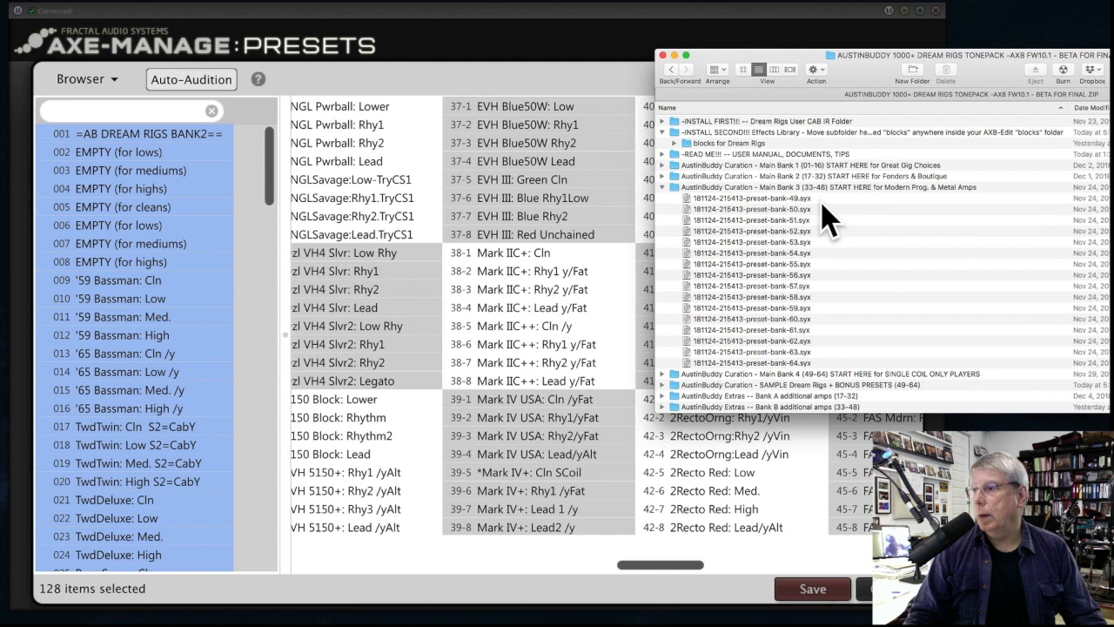
left_click(783, 199)
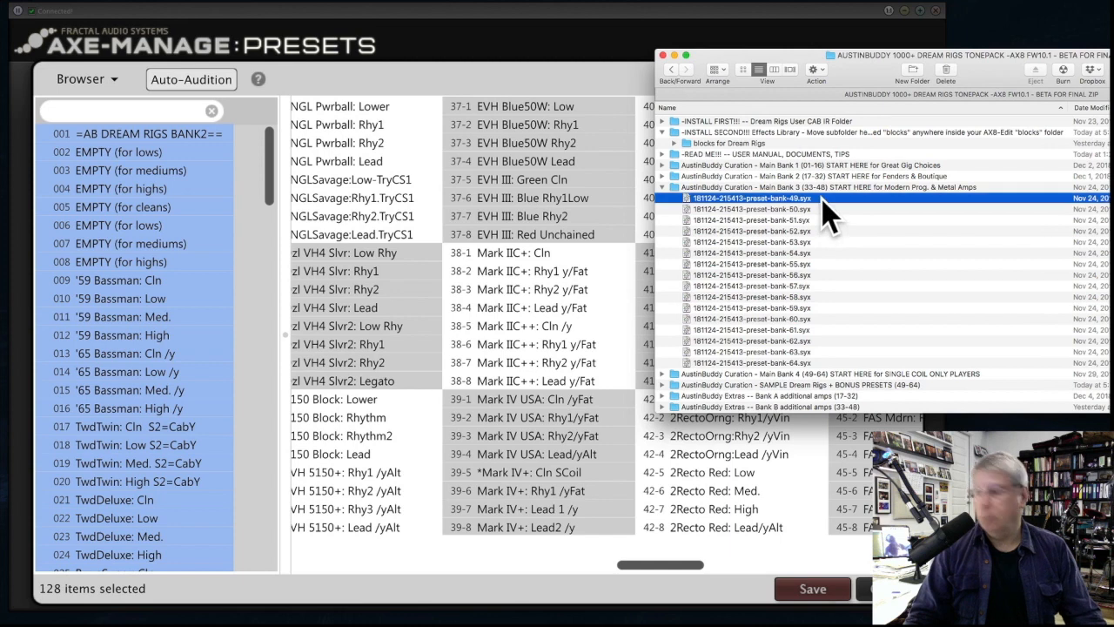
left_click(828, 360, "shift")
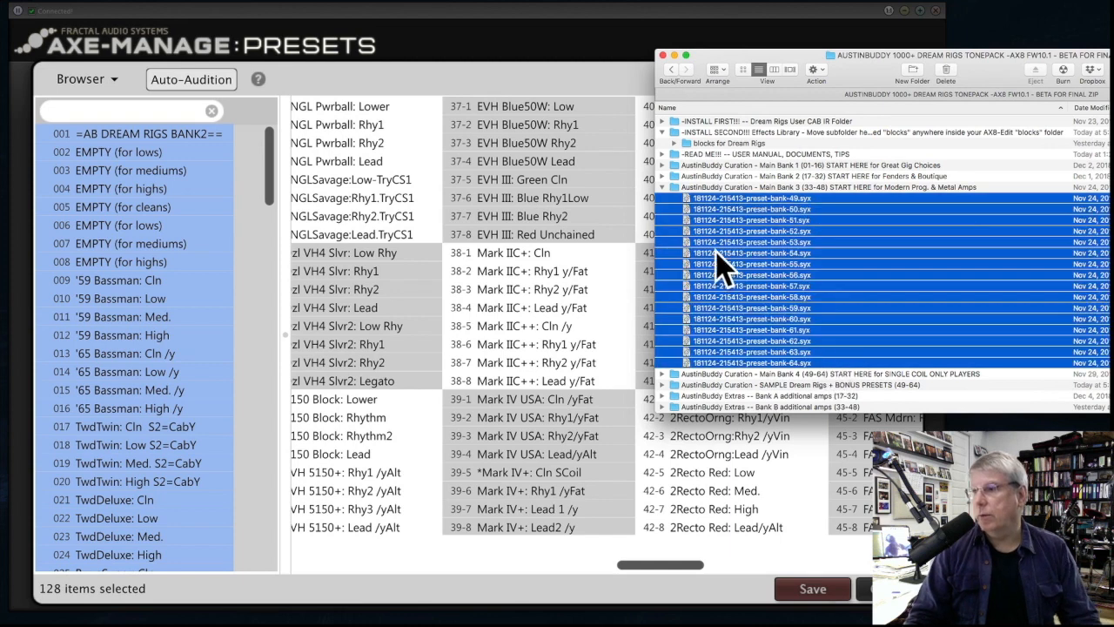
Clear all Bank 2 entries from the preset browser and load the selected Main Bank 3 files from Finder into it.
left_click(77, 81)
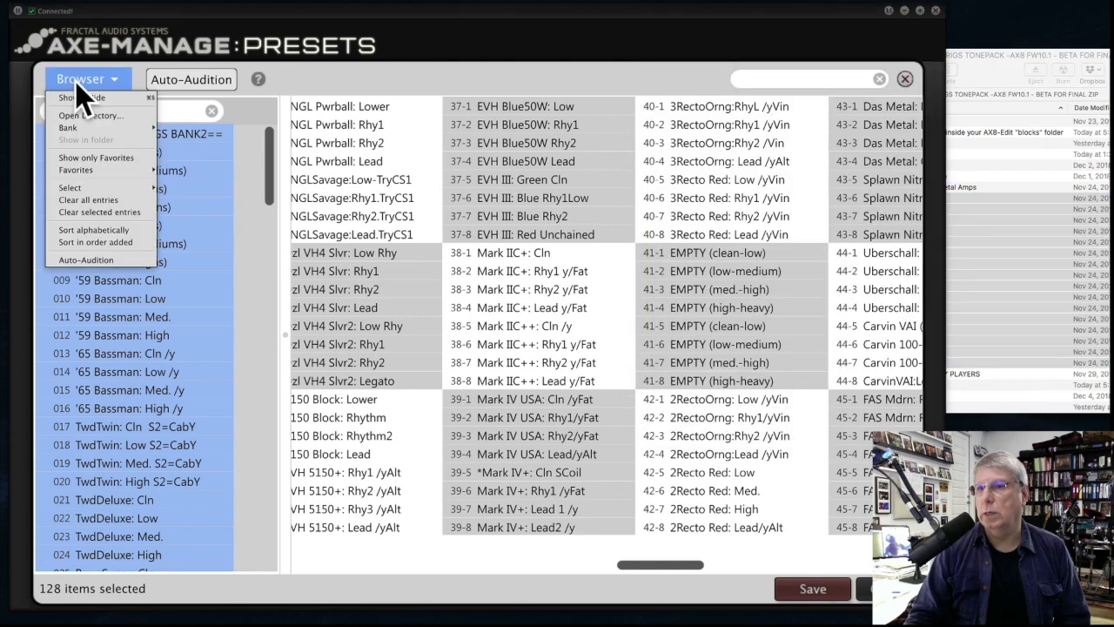
left_click(97, 203)
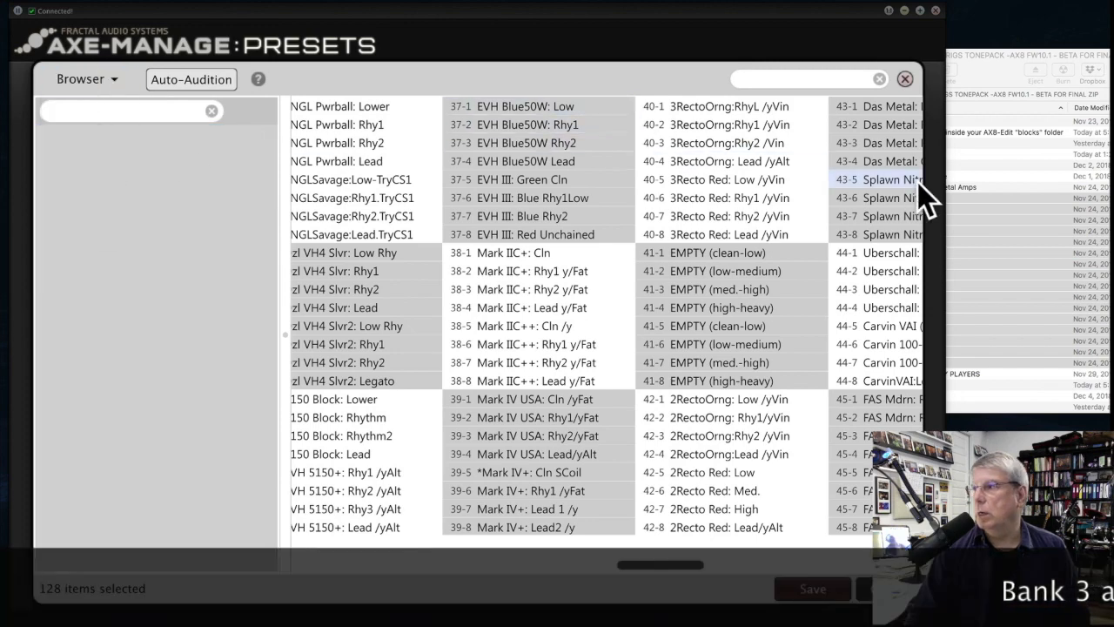
left_click(989, 98)
left_click_drag(706, 218, 110, 244)
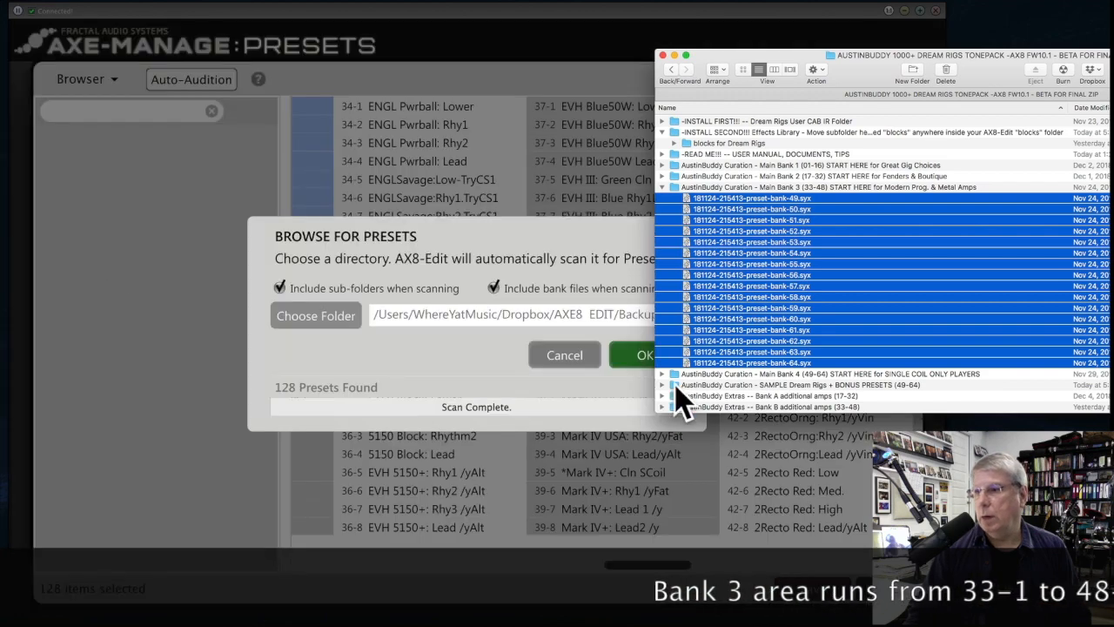
left_click(644, 357)
left_click(643, 357)
Select Bank 3 browser presets 001 to 128 and place them all into the AX8 preset slots starting at 33-1.
left_click(148, 134)
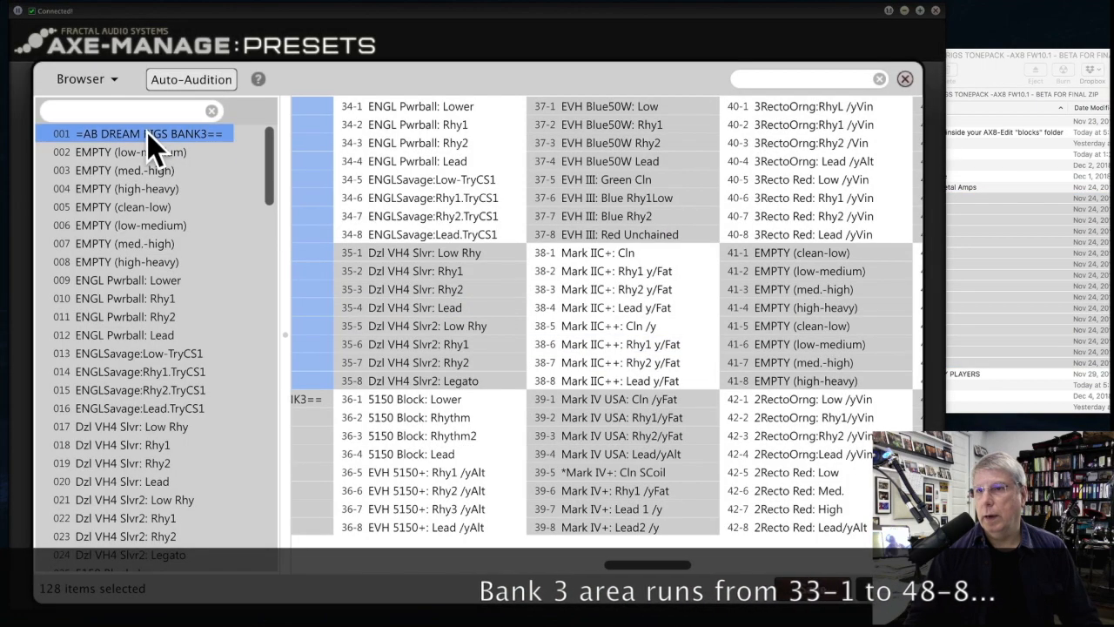
left_click_drag(274, 179, 269, 578)
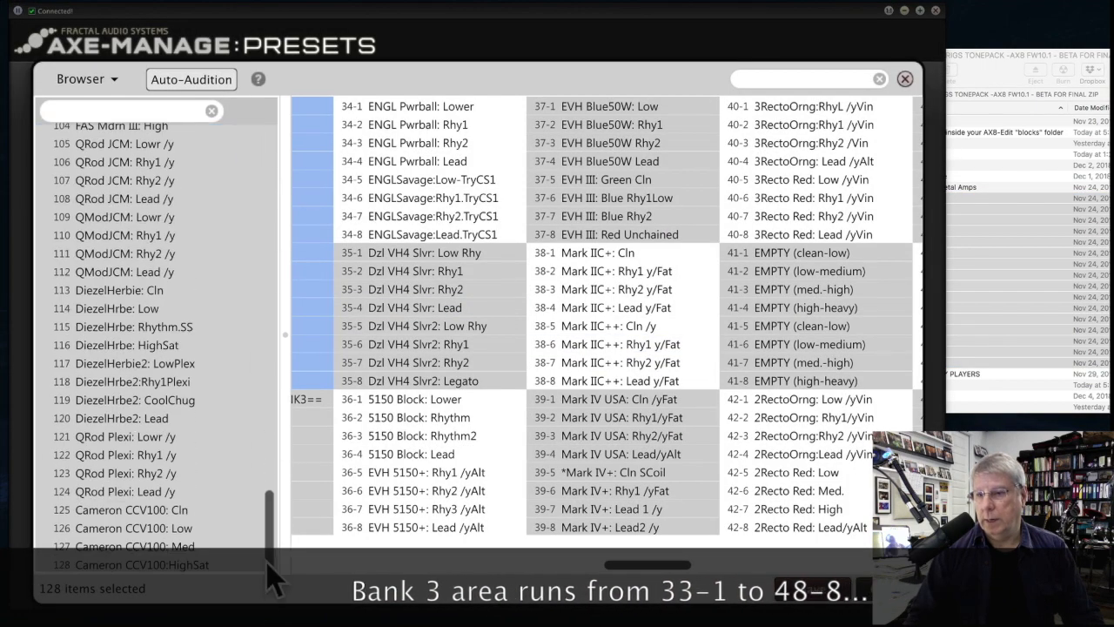
left_click(171, 568, "shift")
left_click_drag(272, 546, 285, 96)
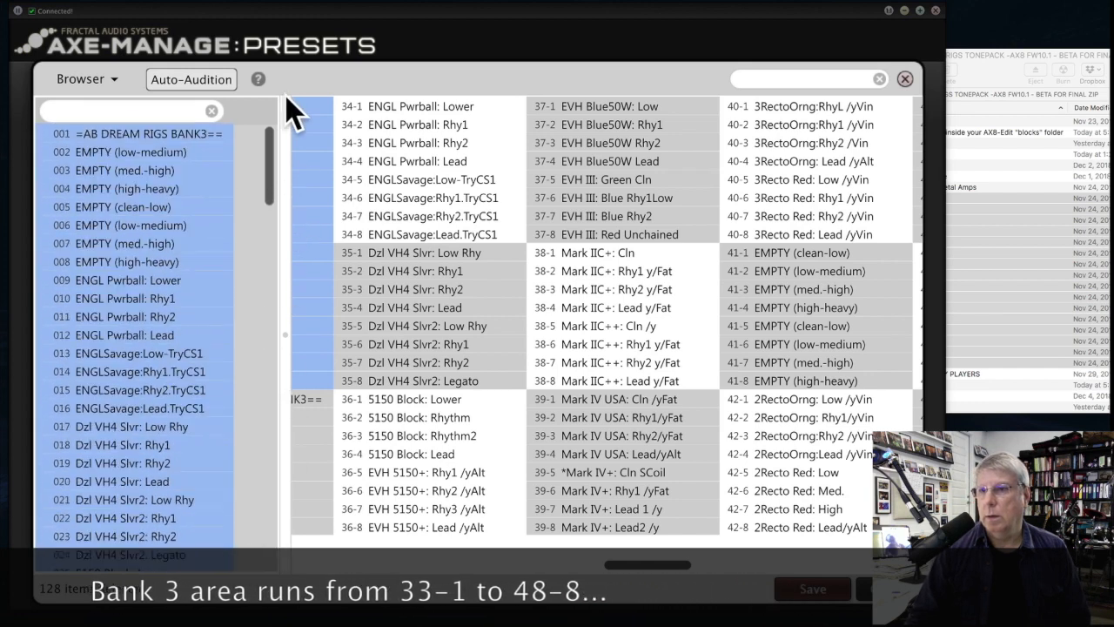
left_click(53, 134)
left_click_drag(607, 576, 562, 575)
left_click_drag(271, 165, 241, 585)
left_click(181, 564, "shift")
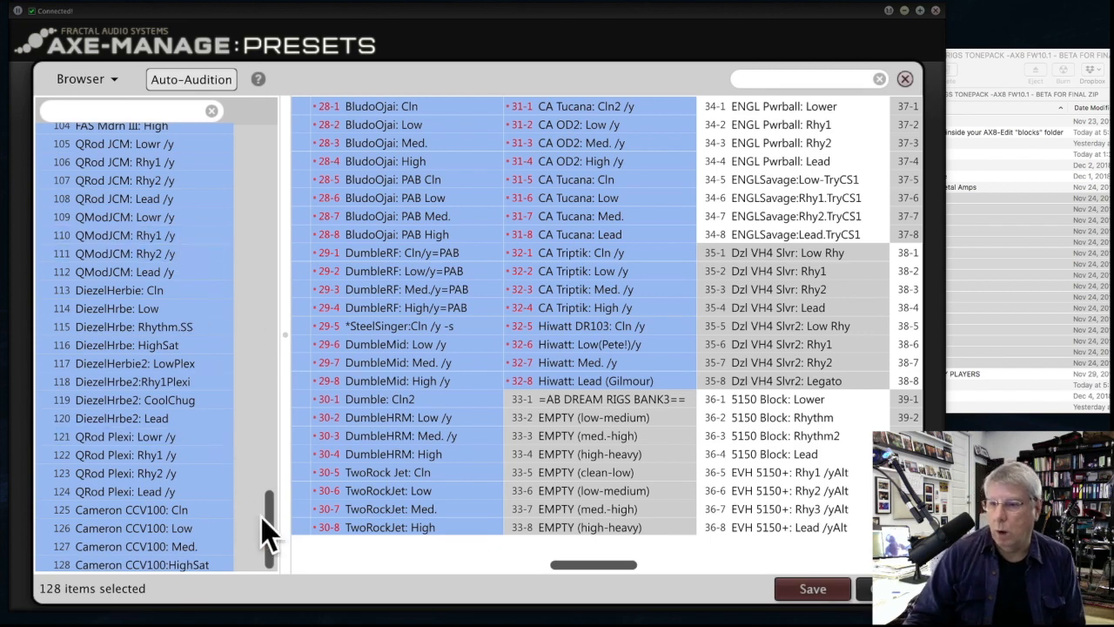
left_click_drag(270, 531, 224, 122)
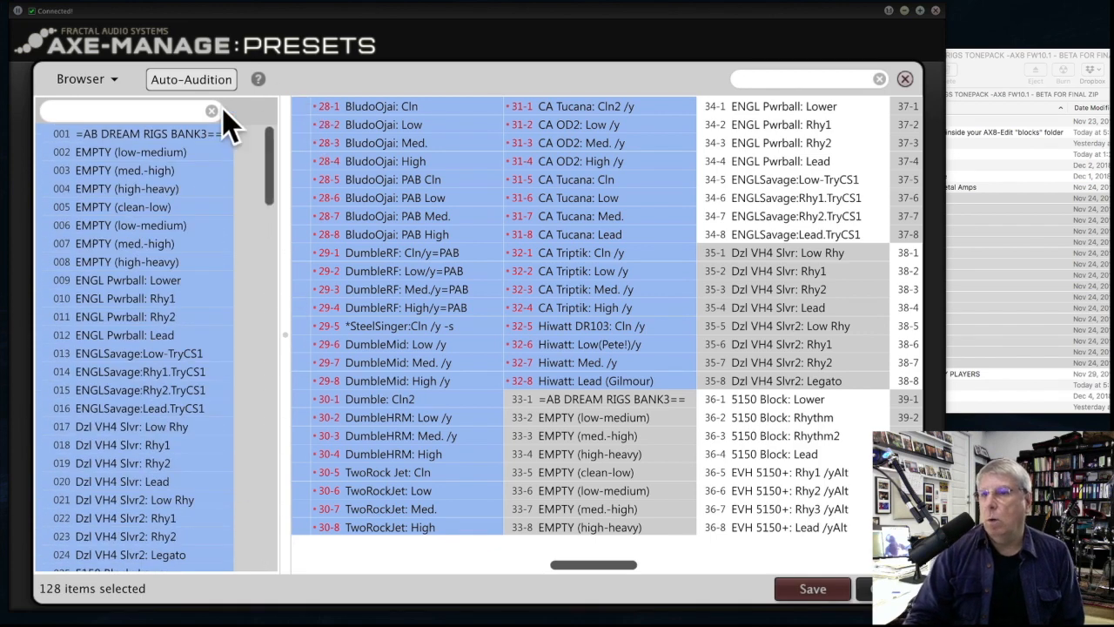
left_click_drag(331, 232, 570, 399)
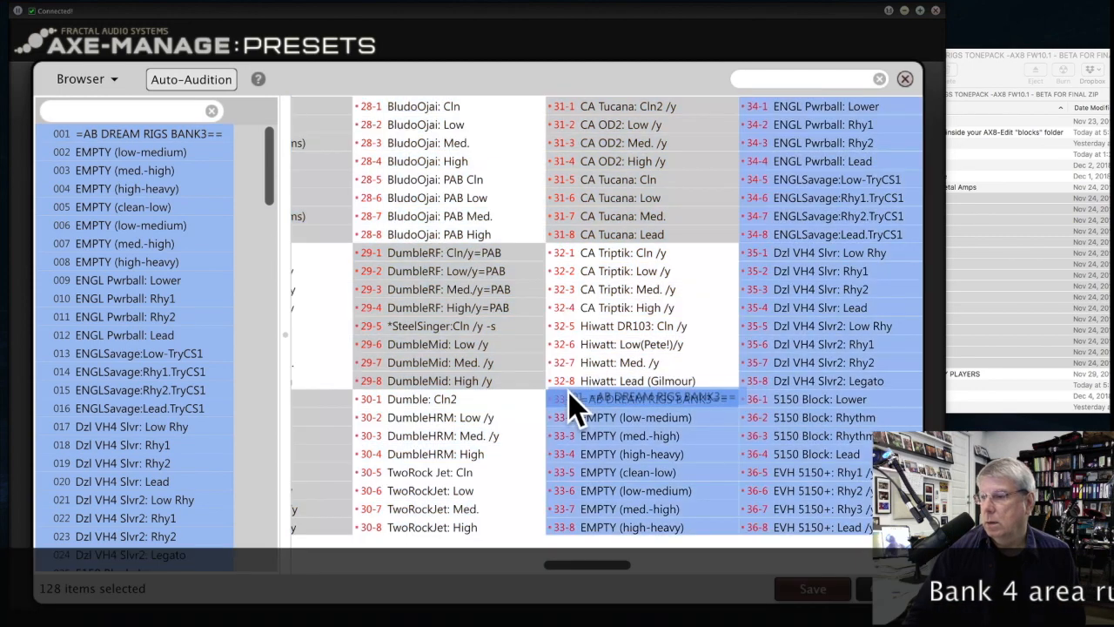
left_click_drag(605, 568, 790, 594)
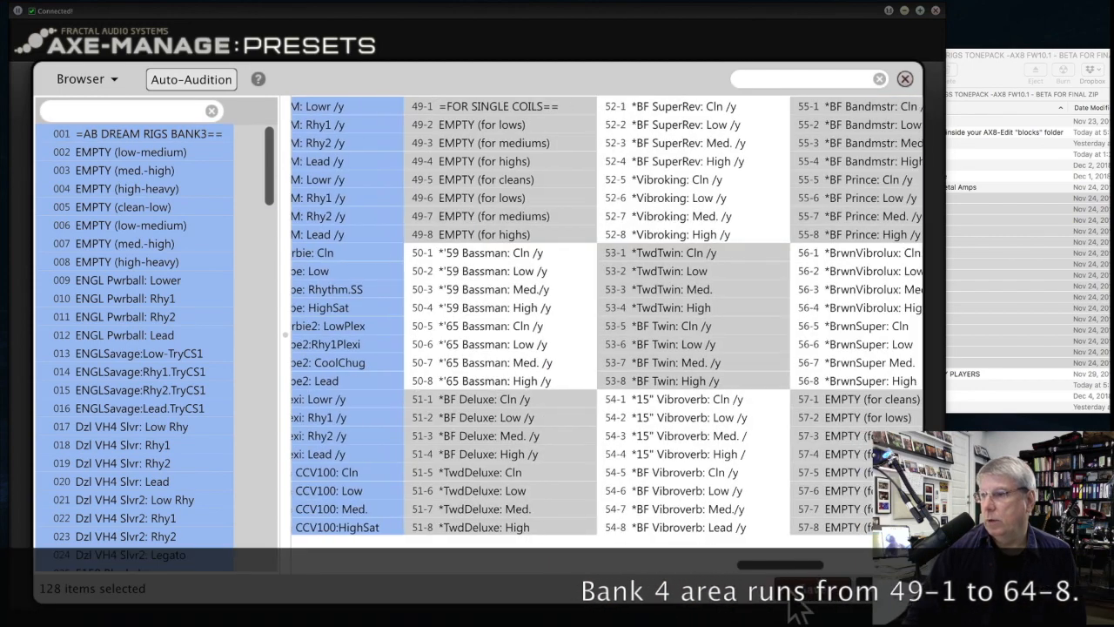